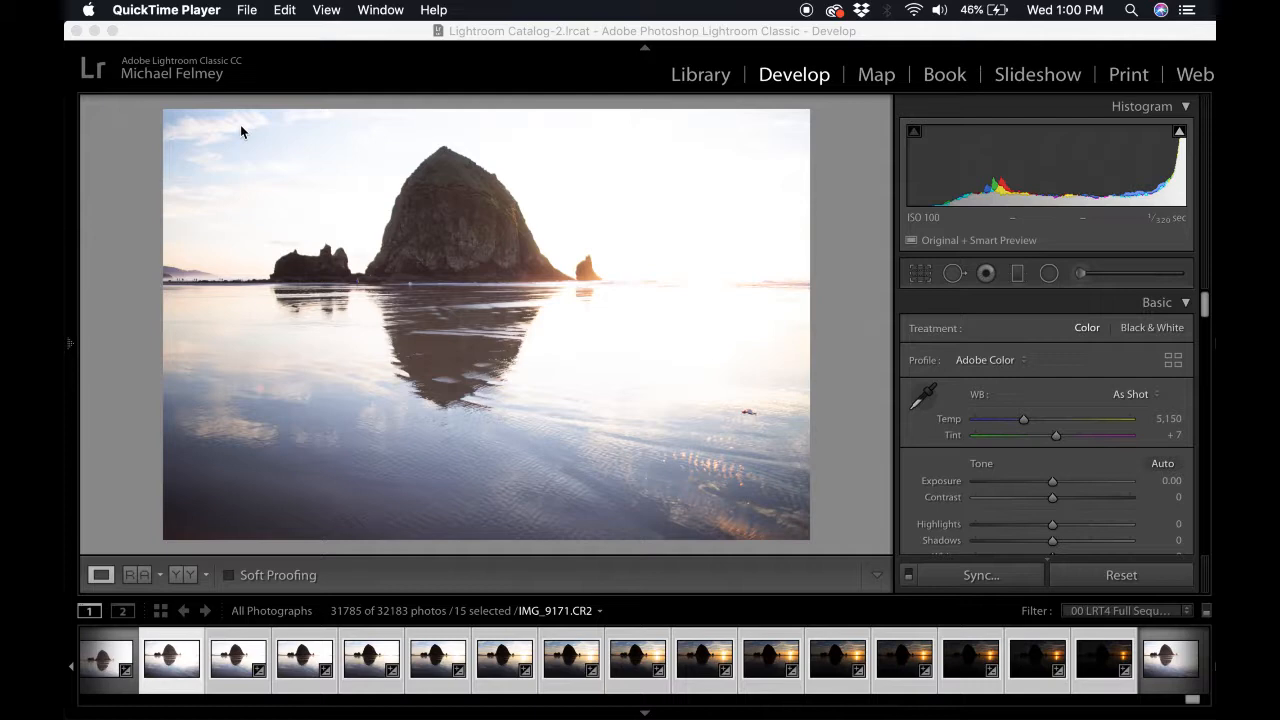
Compare the bracketed exposures of the beach scene, from the brightest to the mid and darkest shots
mouse_move(150, 717)
left_click(507, 655)
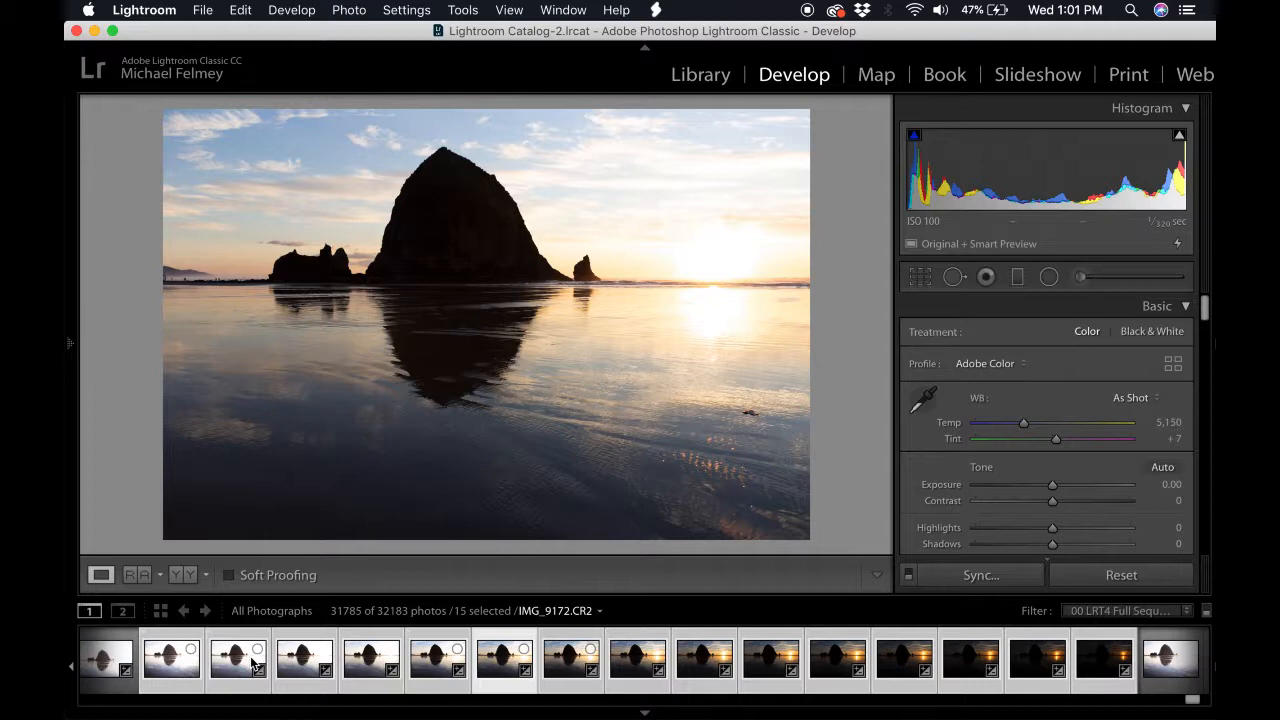
left_click(150, 670)
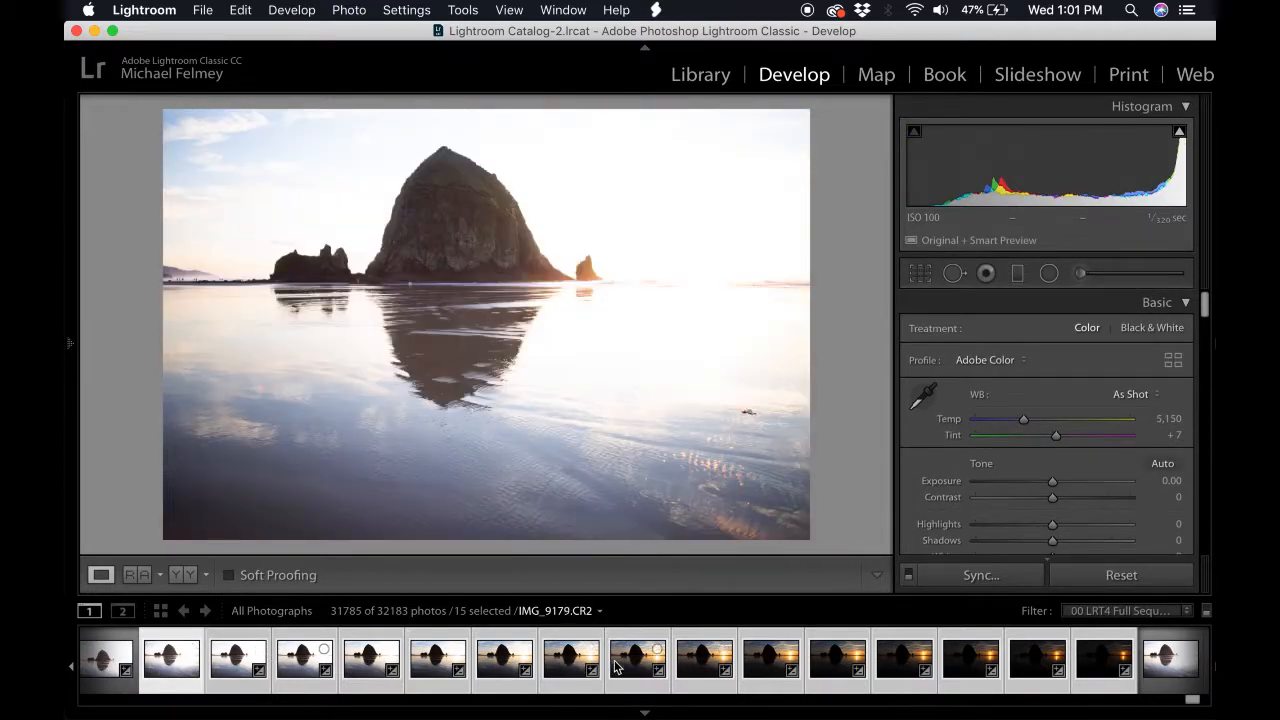
left_click(571, 678)
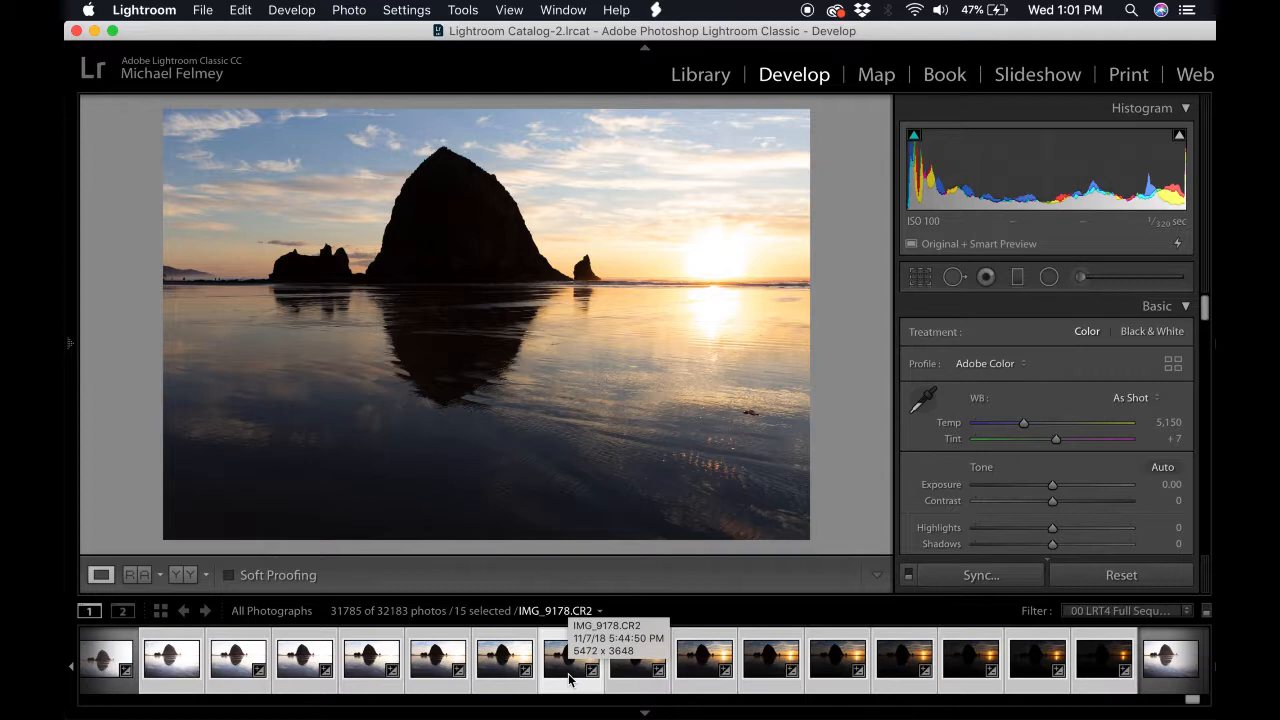
left_click(1100, 668)
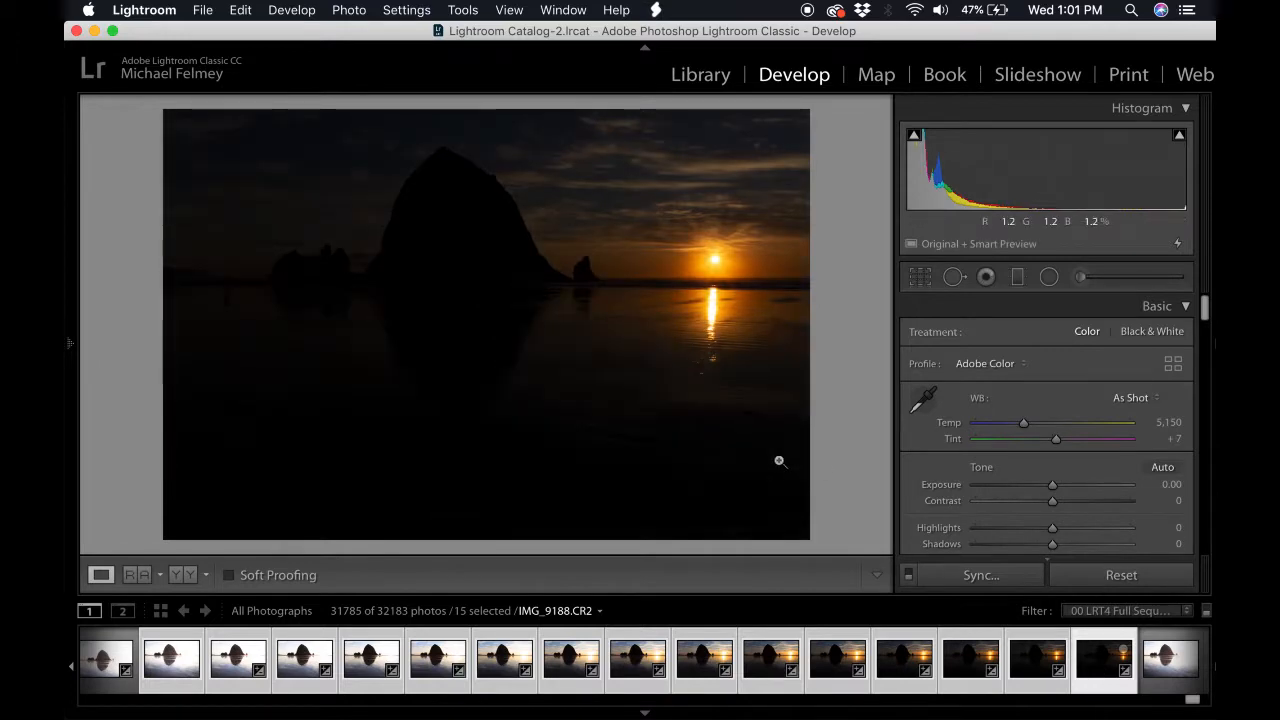
Enable profile corrections and chromatic aberration removal on the brightest photo, and synchronize its settings to all the selected photos
left_click(178, 672)
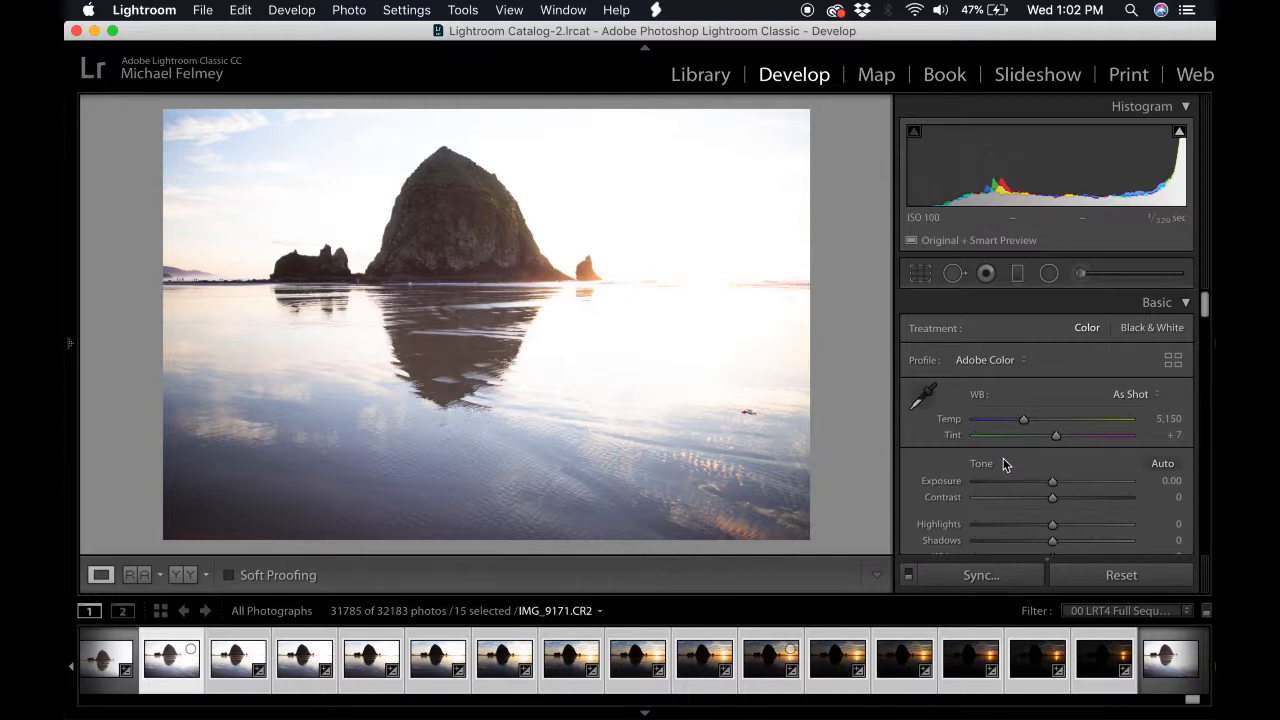
scroll(1004, 462, "down", 15)
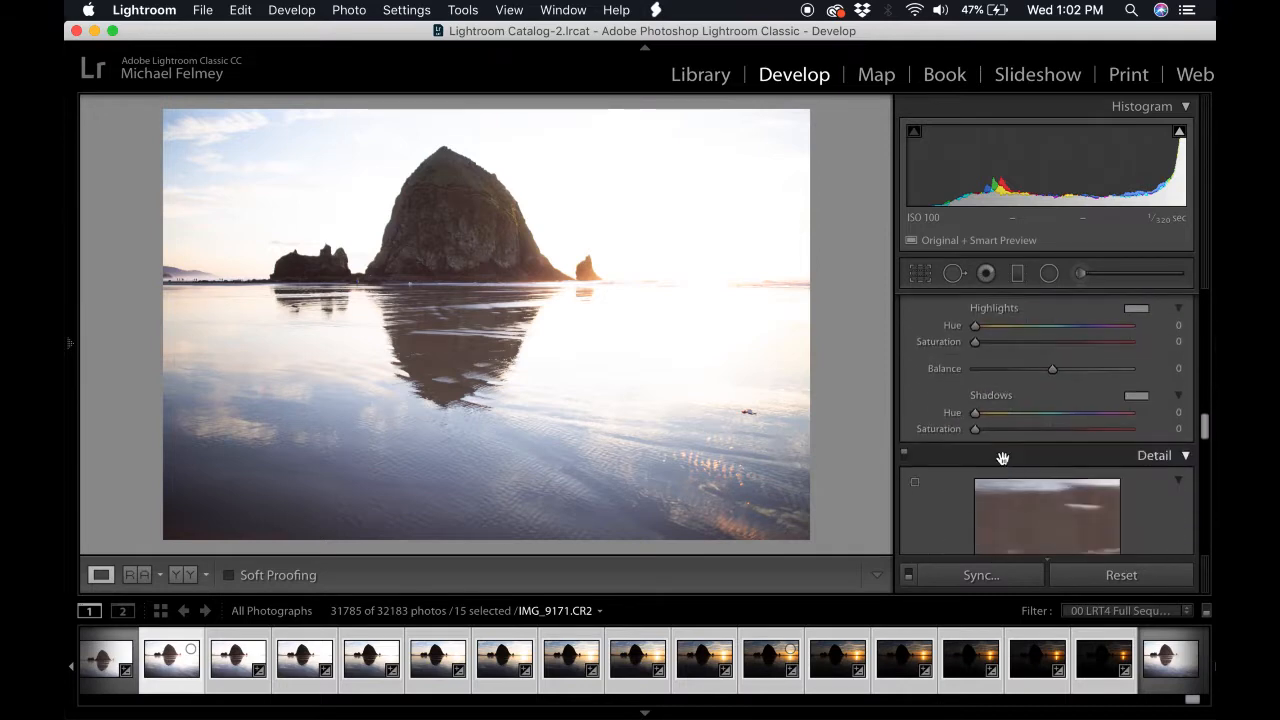
scroll(1003, 457, "down", 3)
scroll(1004, 460, "up", 6)
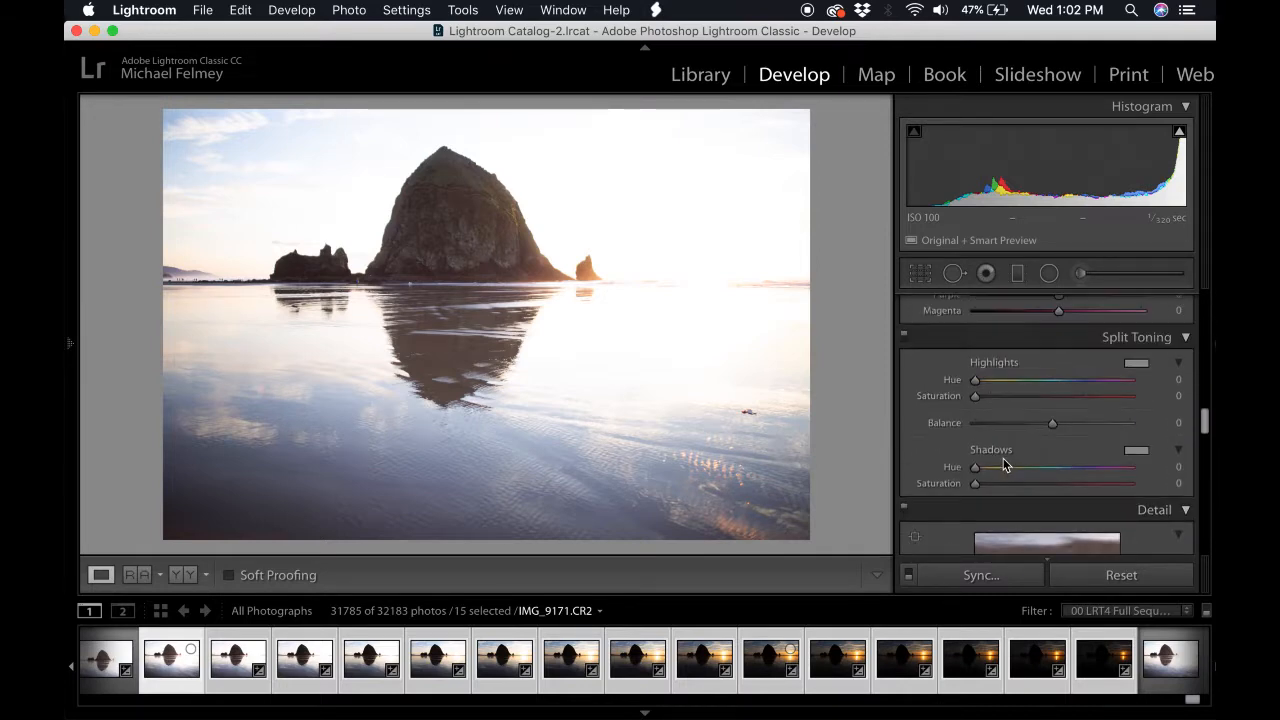
scroll(1004, 463, "up", 10)
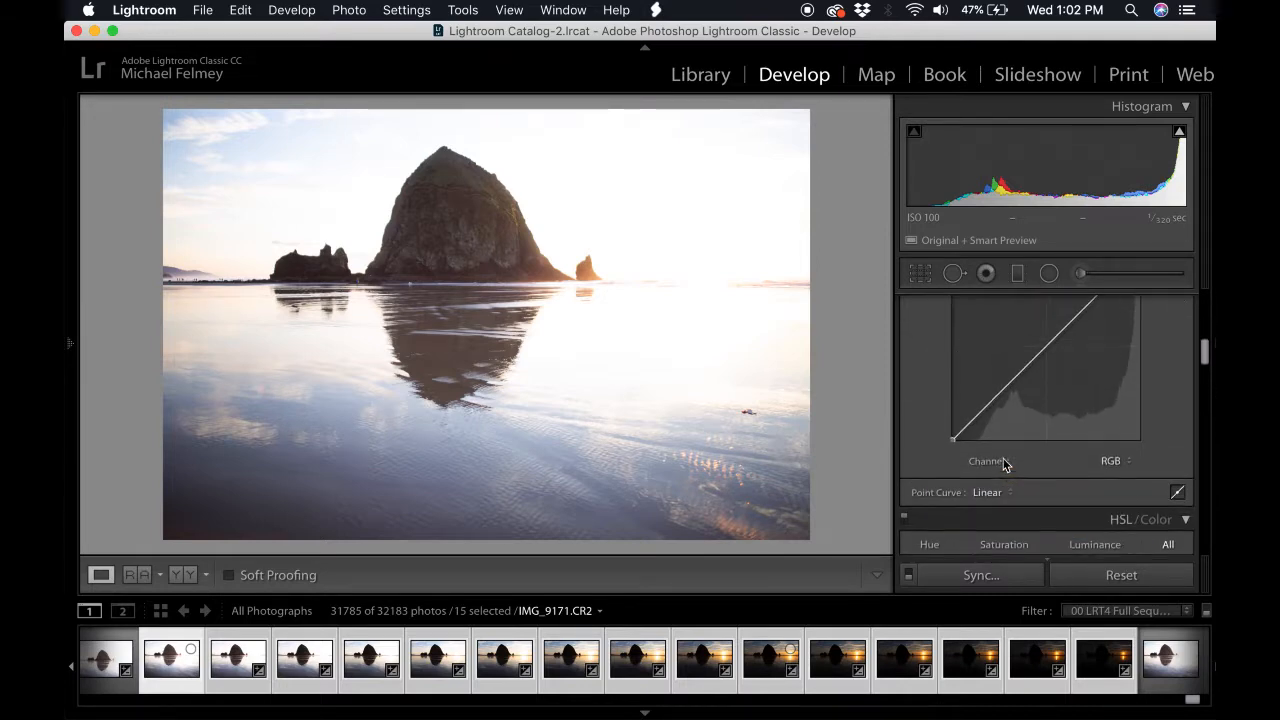
scroll(1005, 464, "up", 8)
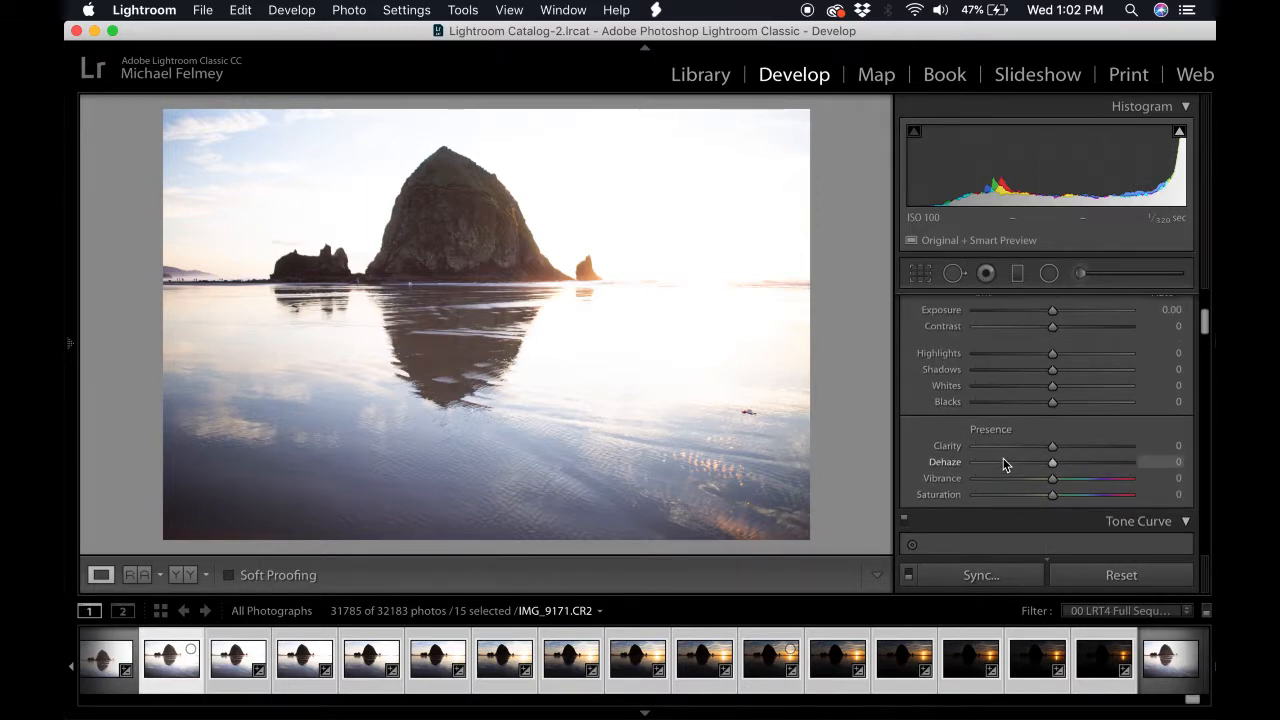
scroll(1004, 462, "up", 2)
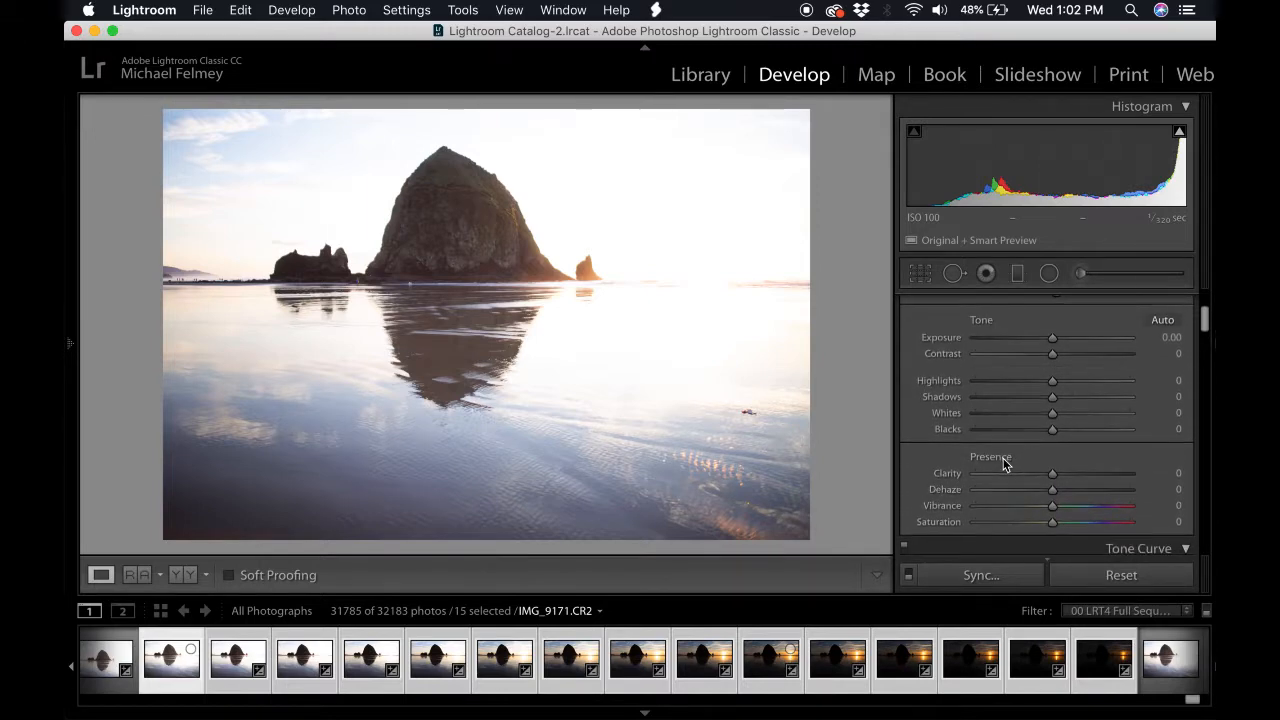
scroll(1004, 463, "down", 15)
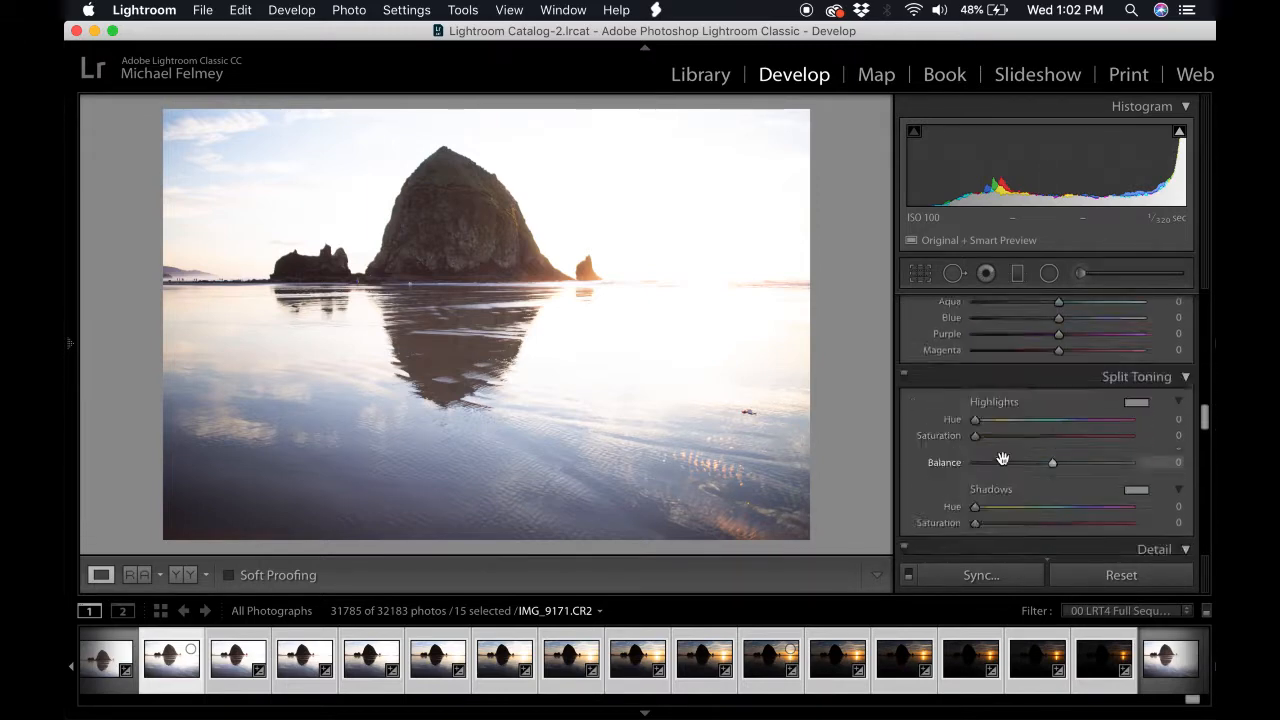
scroll(1003, 458, "down", 5)
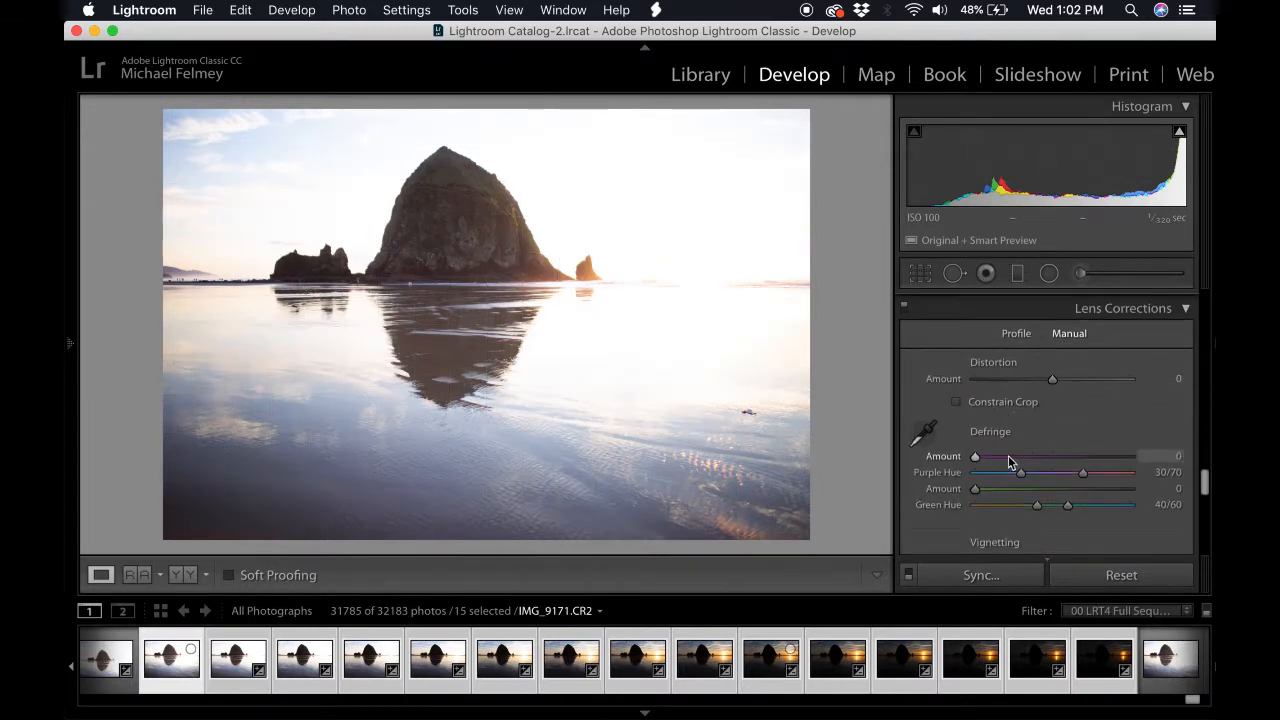
left_click(1010, 334)
left_click(913, 378)
left_click(914, 362)
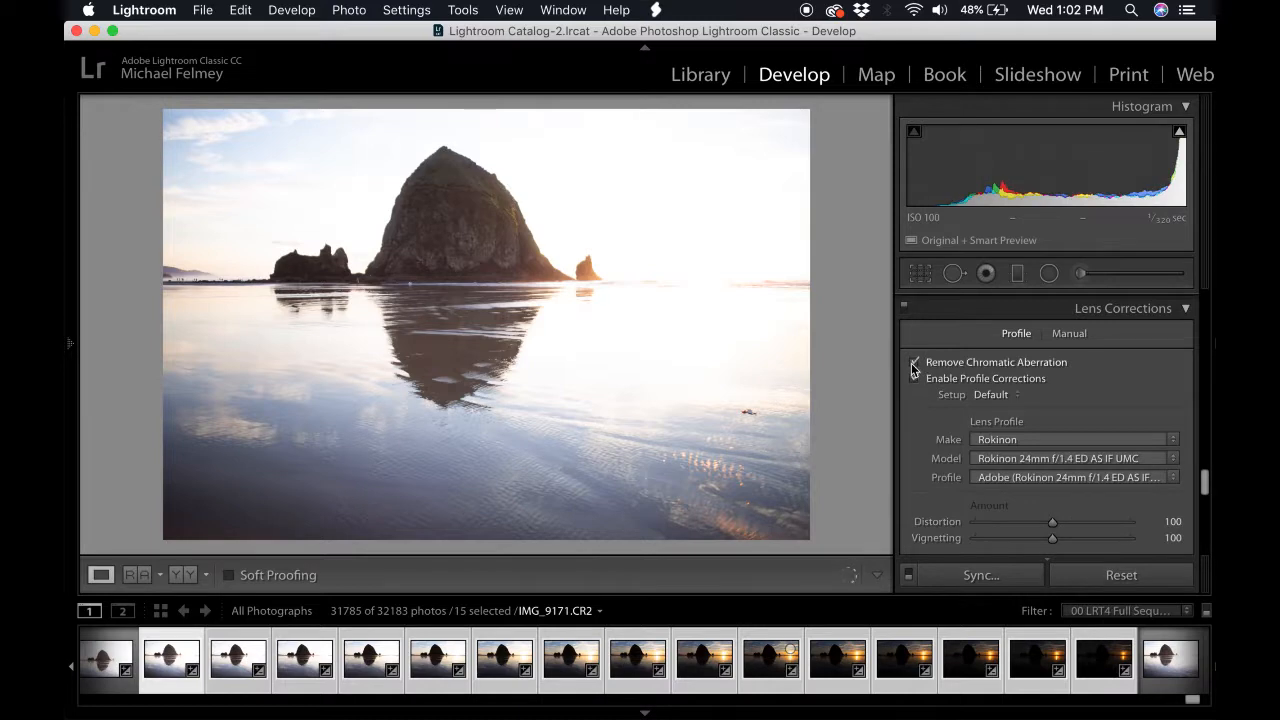
left_click(989, 574)
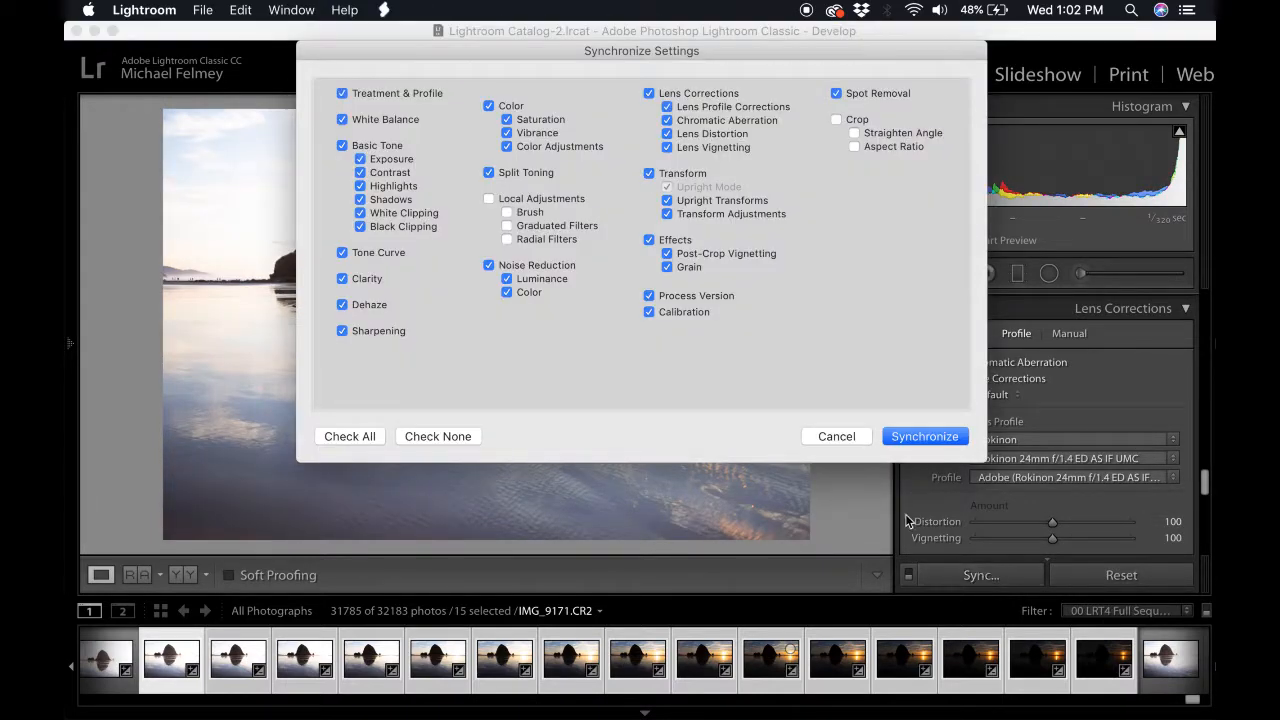
left_click(924, 441)
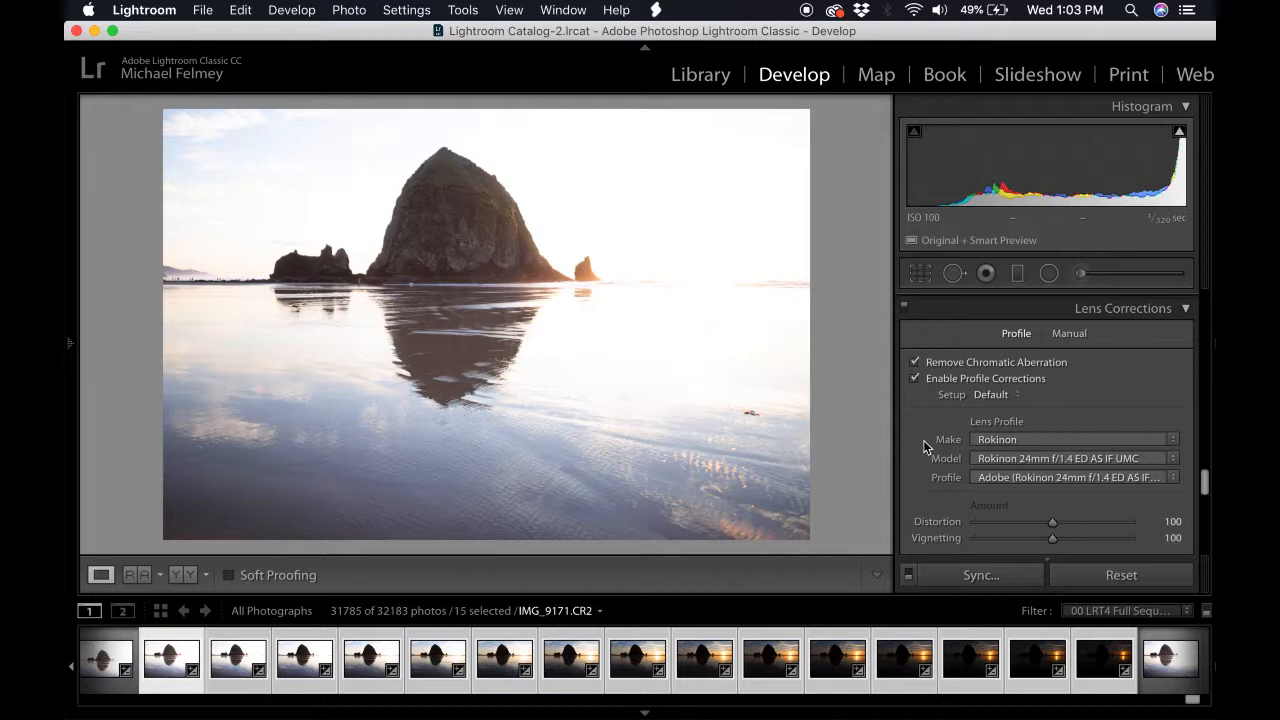
Start exporting the selected bracket to Photomatix Pro, keeping image alignment on the On Tripod preset
right_click(367, 676)
mouse_move(505, 620)
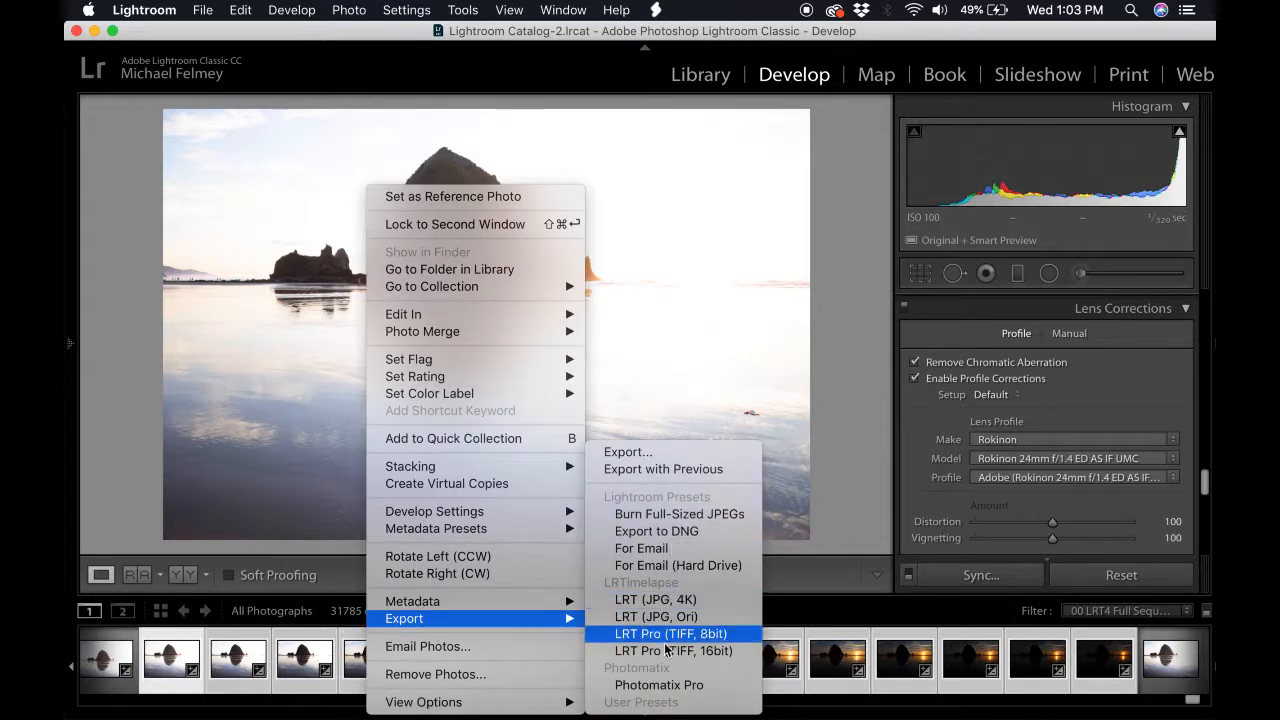
left_click(663, 685)
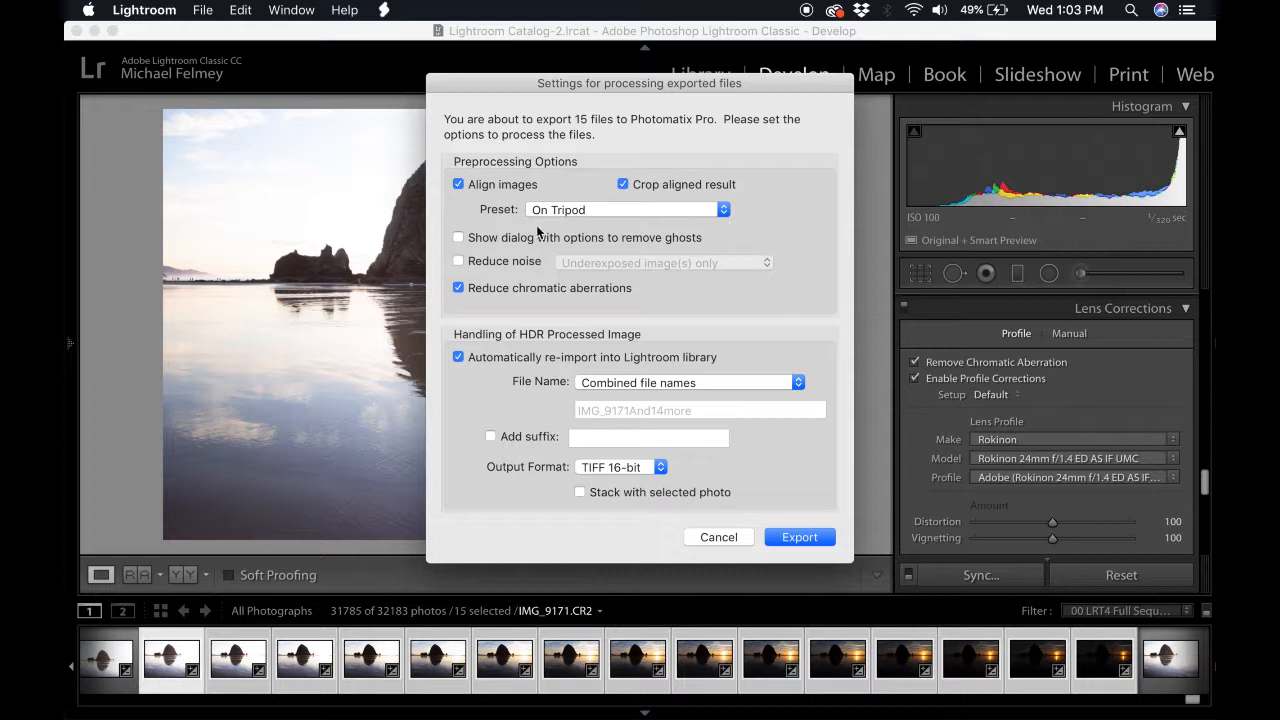
left_click(575, 211)
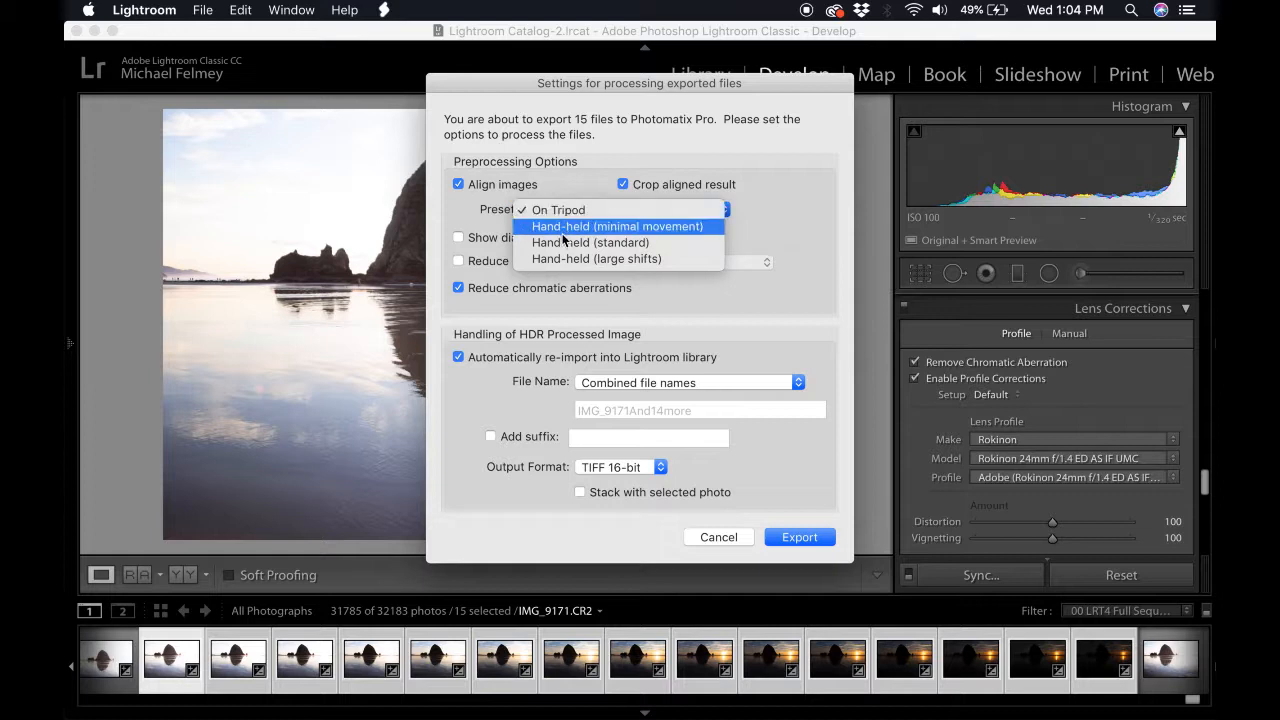
left_click(560, 210)
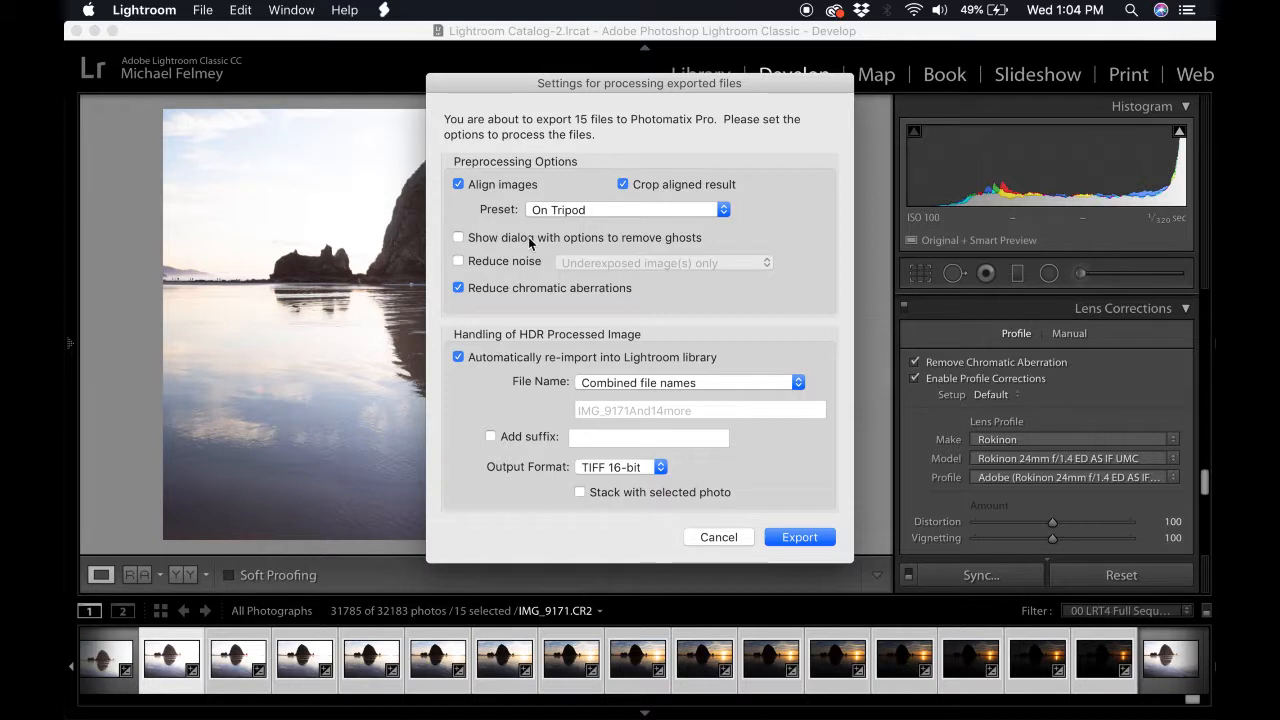
mouse_move(624, 238)
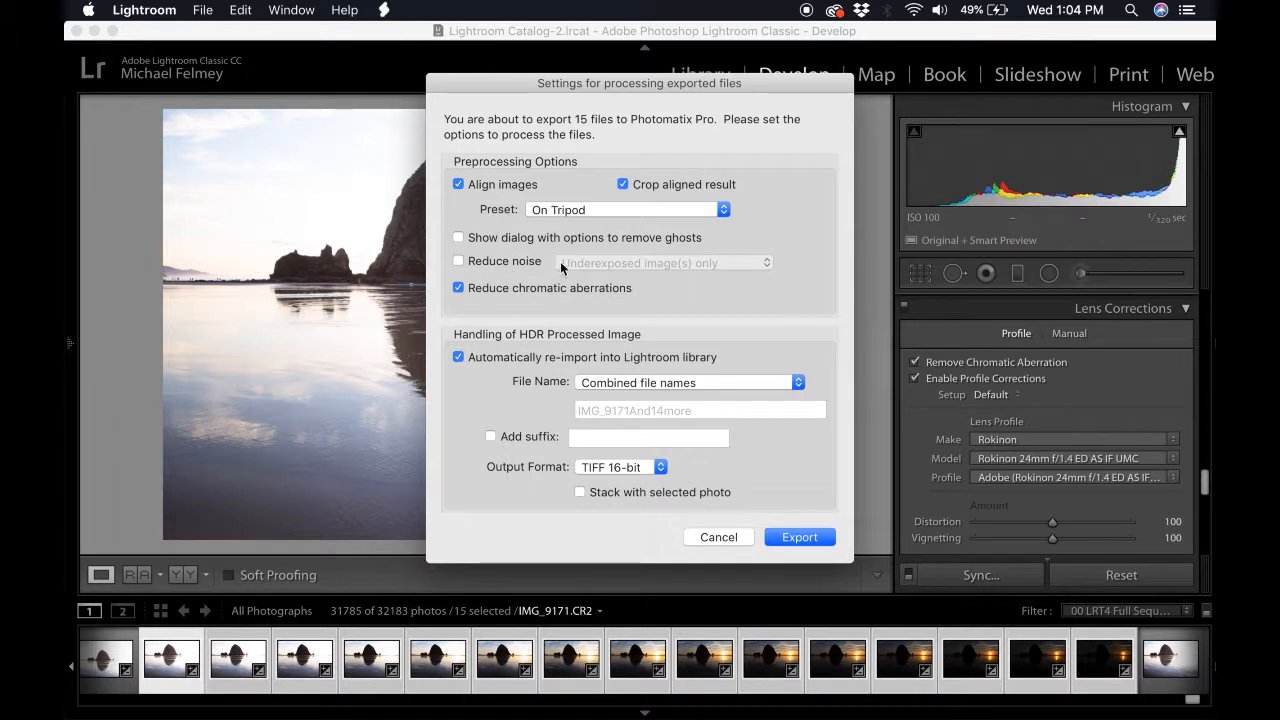
Turn off Reduce chromatic aberrations, keep TIFF 16-bit as the output format and export the photos
left_click(458, 289)
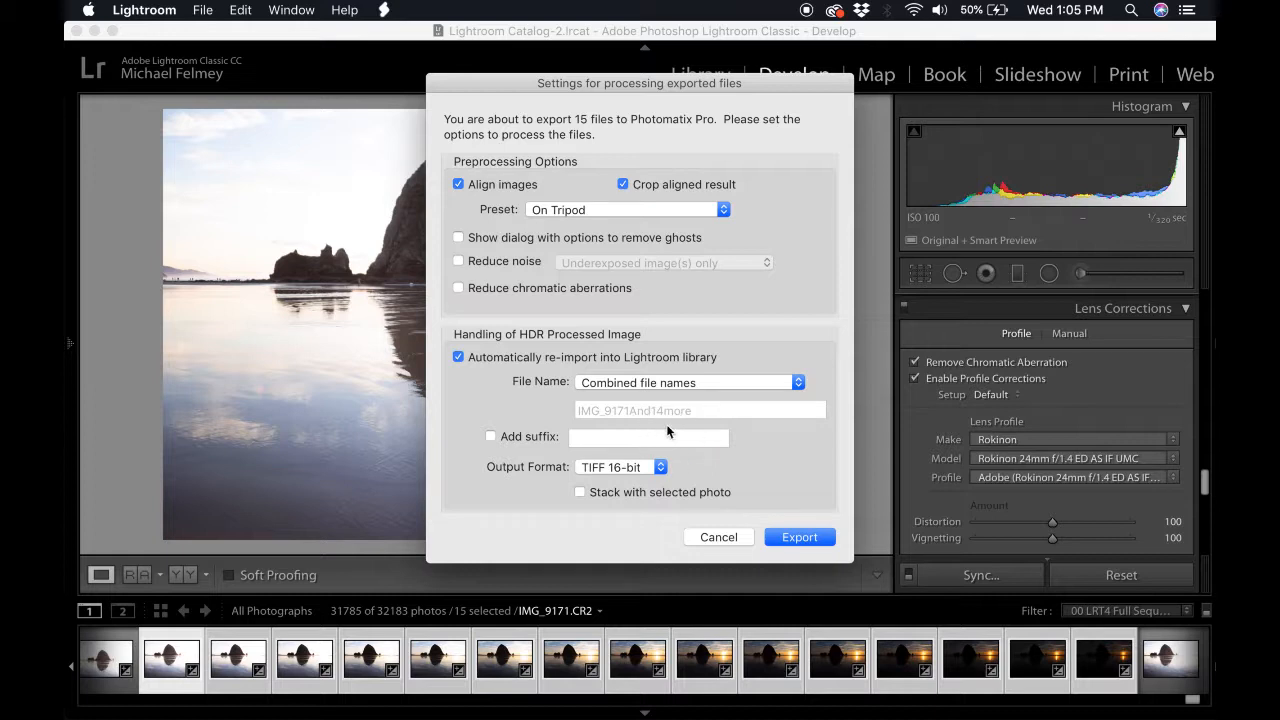
left_click(633, 470)
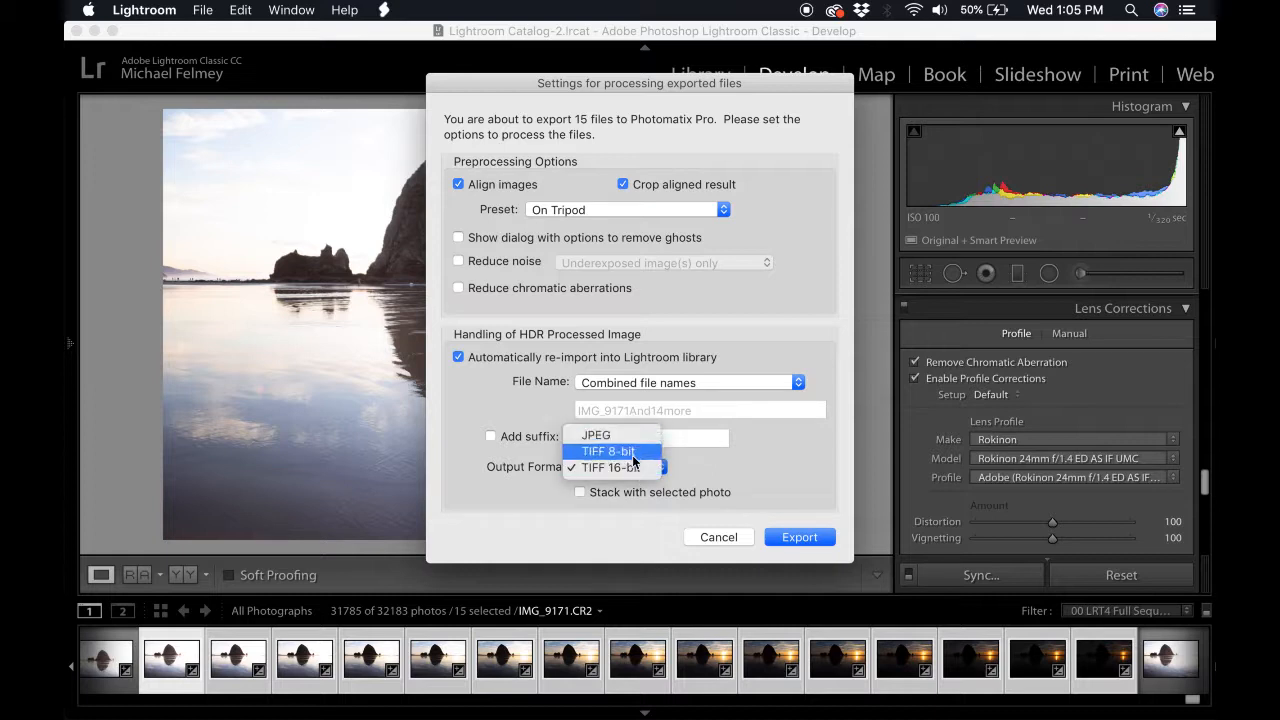
left_click(635, 469)
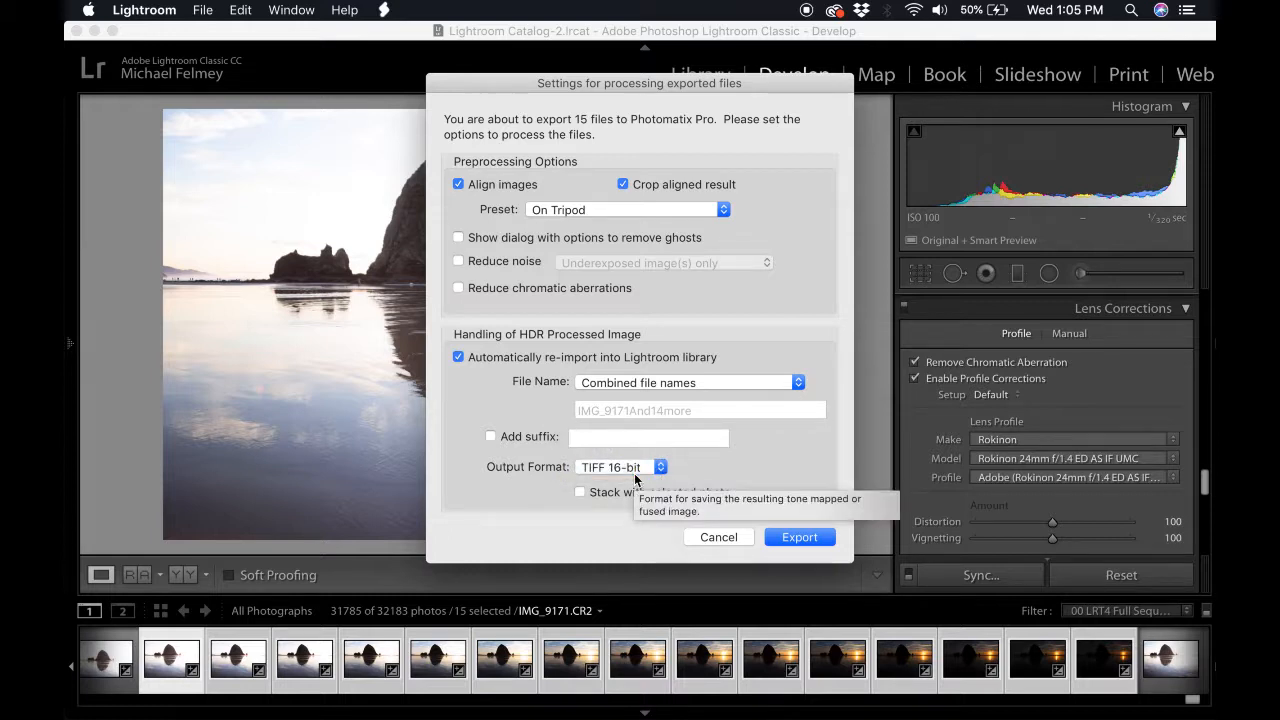
left_click(787, 538)
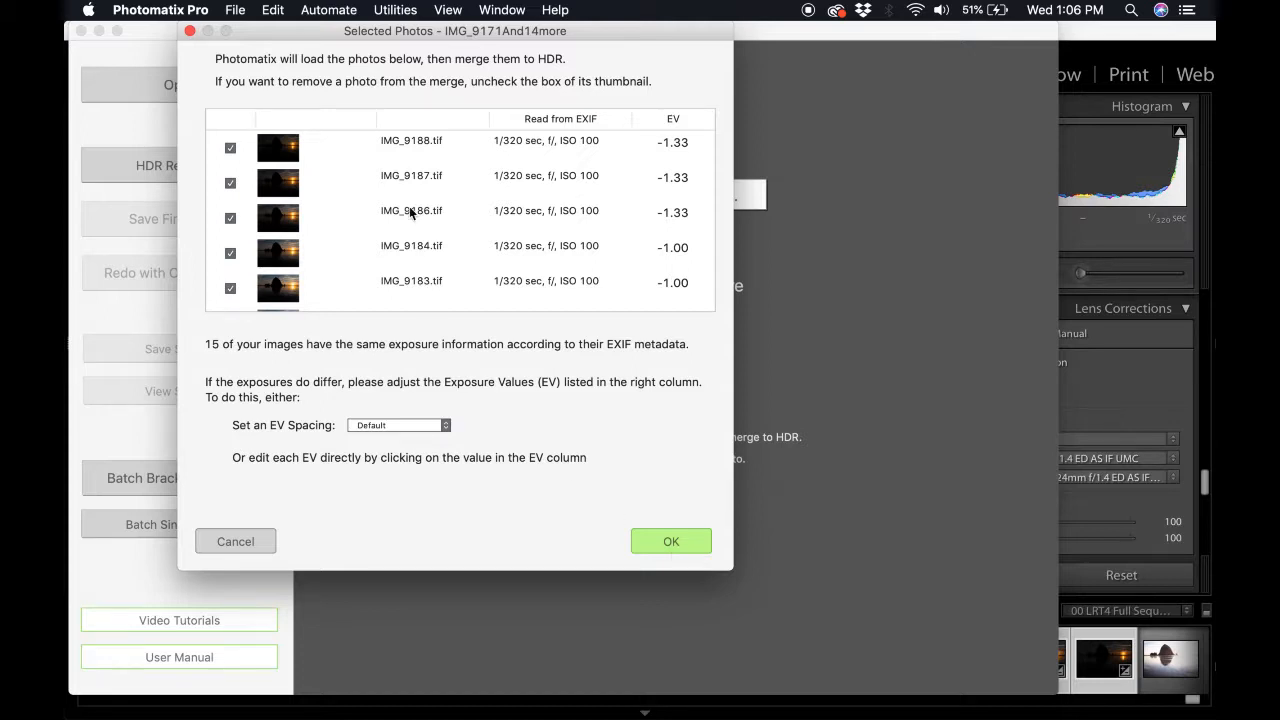
Examine the list of loaded photos and their exposure values in the Selected Photos dialog
scroll(248, 272, "down", 5)
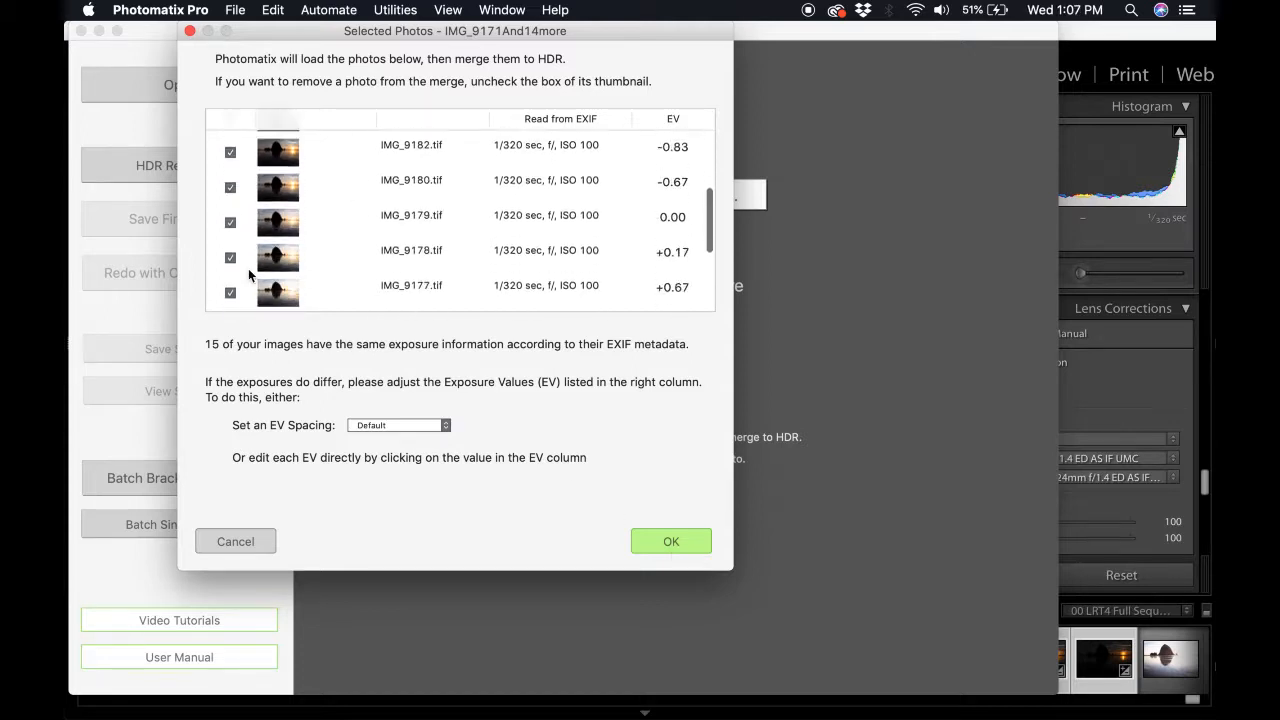
scroll(248, 268, "down", 5)
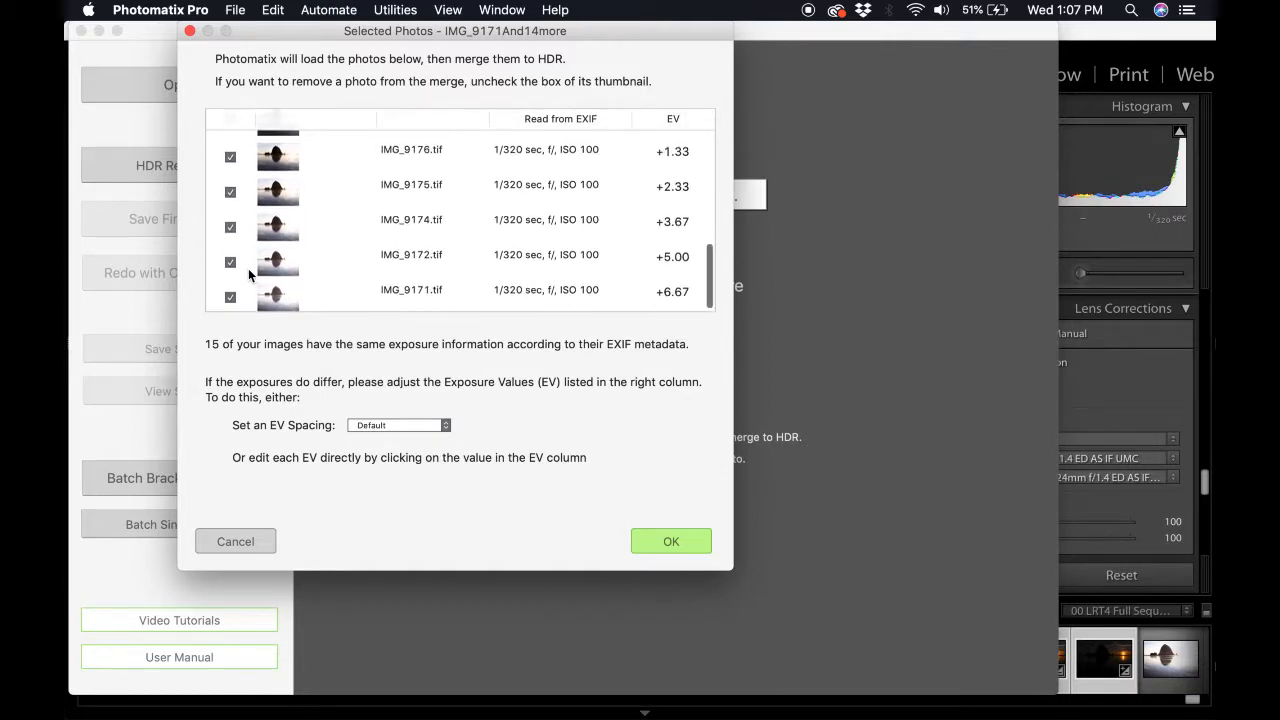
scroll(248, 268, "up", 10)
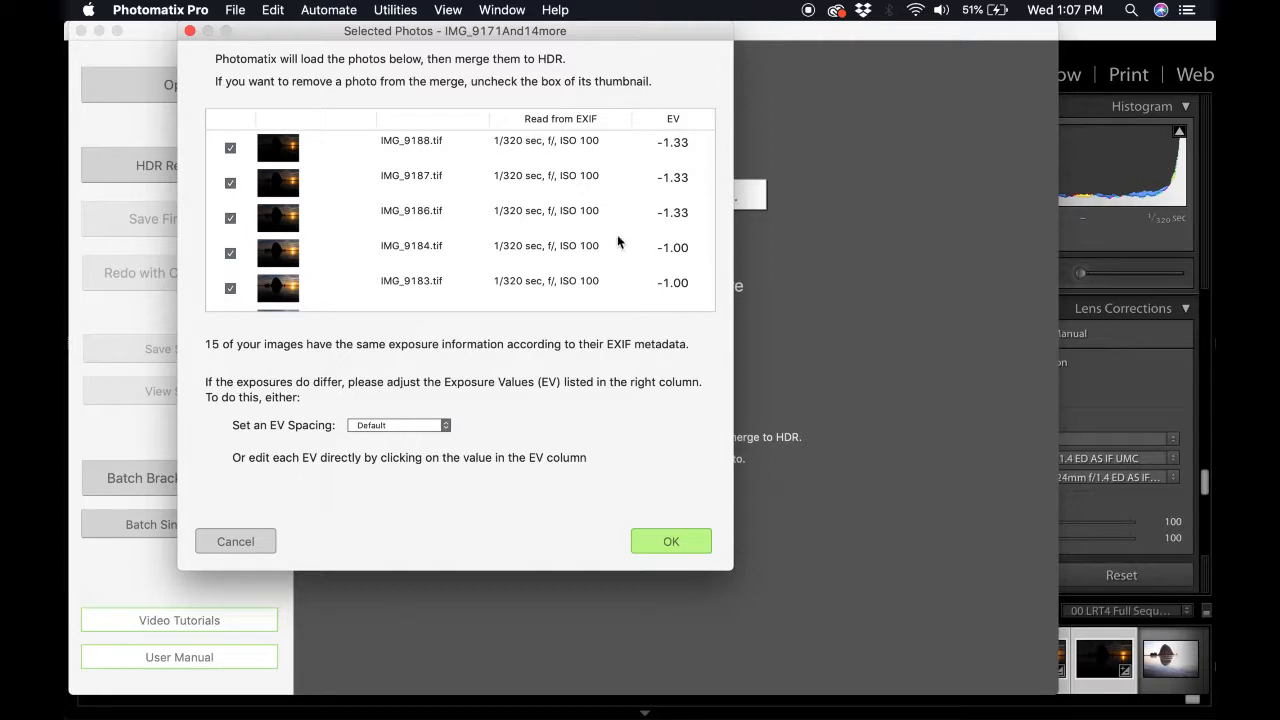
scroll(614, 242, "down", 5)
scroll(614, 242, "up", 3)
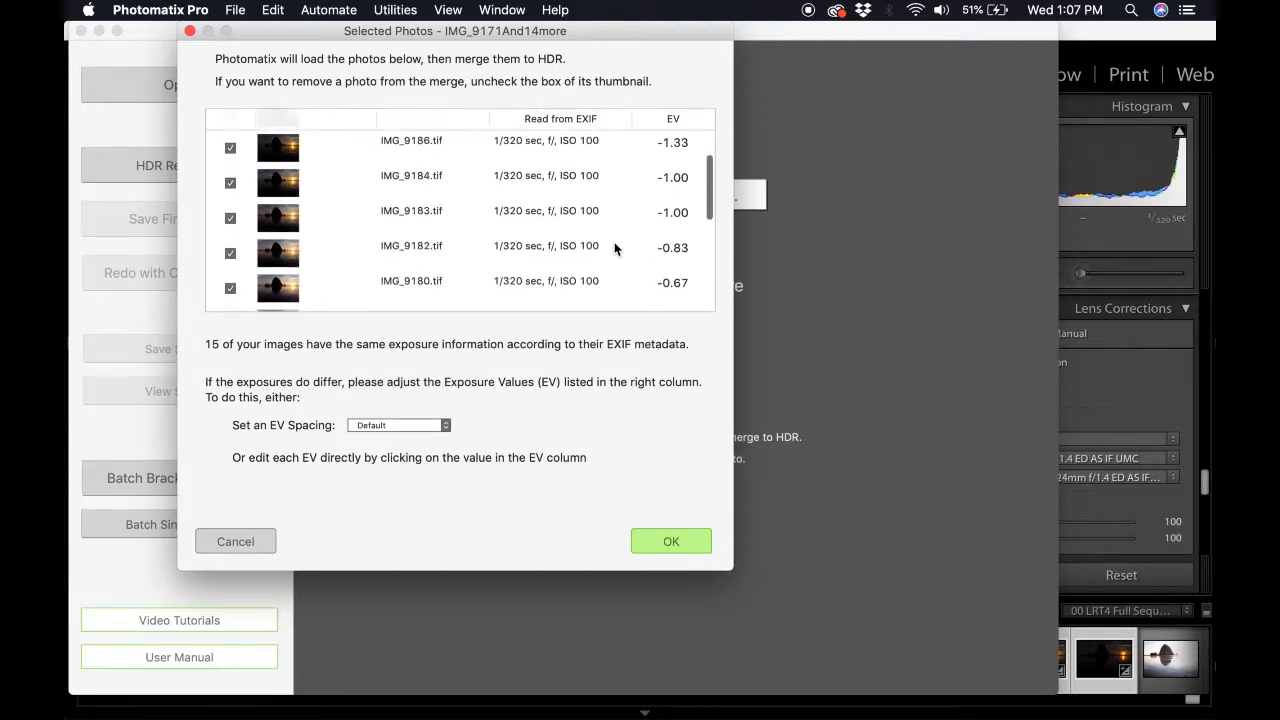
scroll(614, 242, "up", 2)
scroll(683, 243, "down", 2)
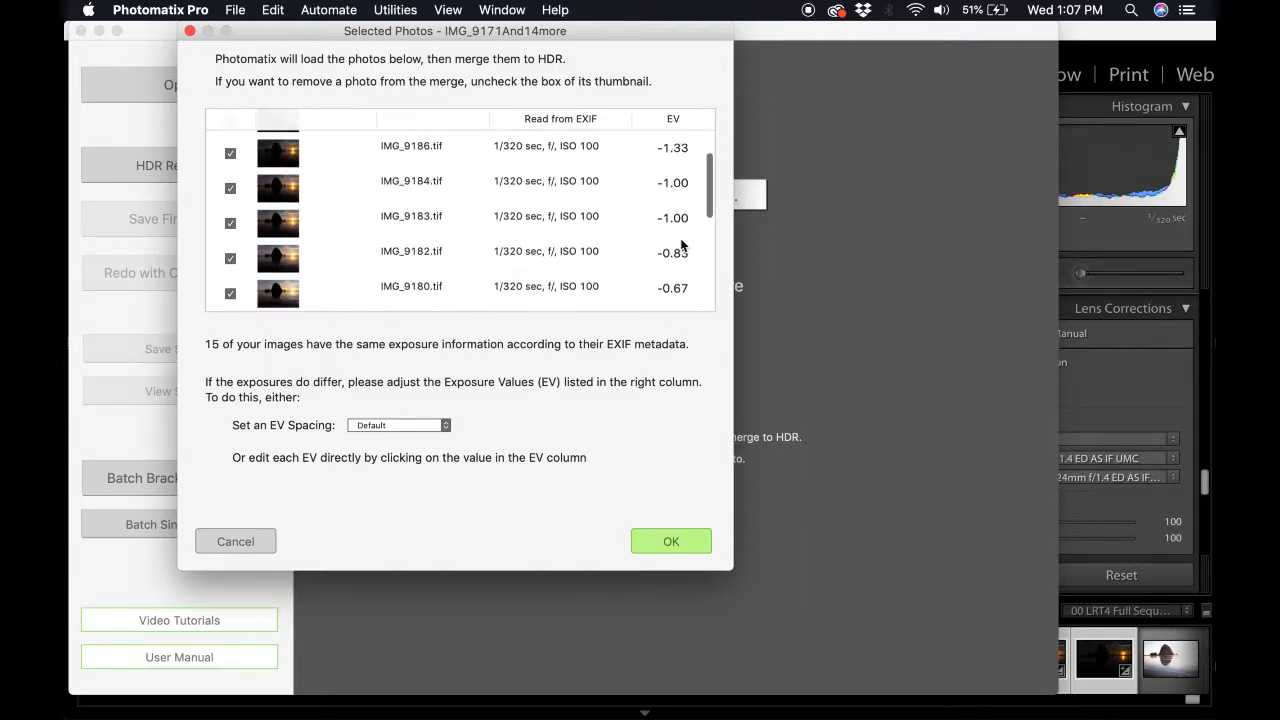
scroll(681, 244, "up", 2)
scroll(681, 244, "down", 5)
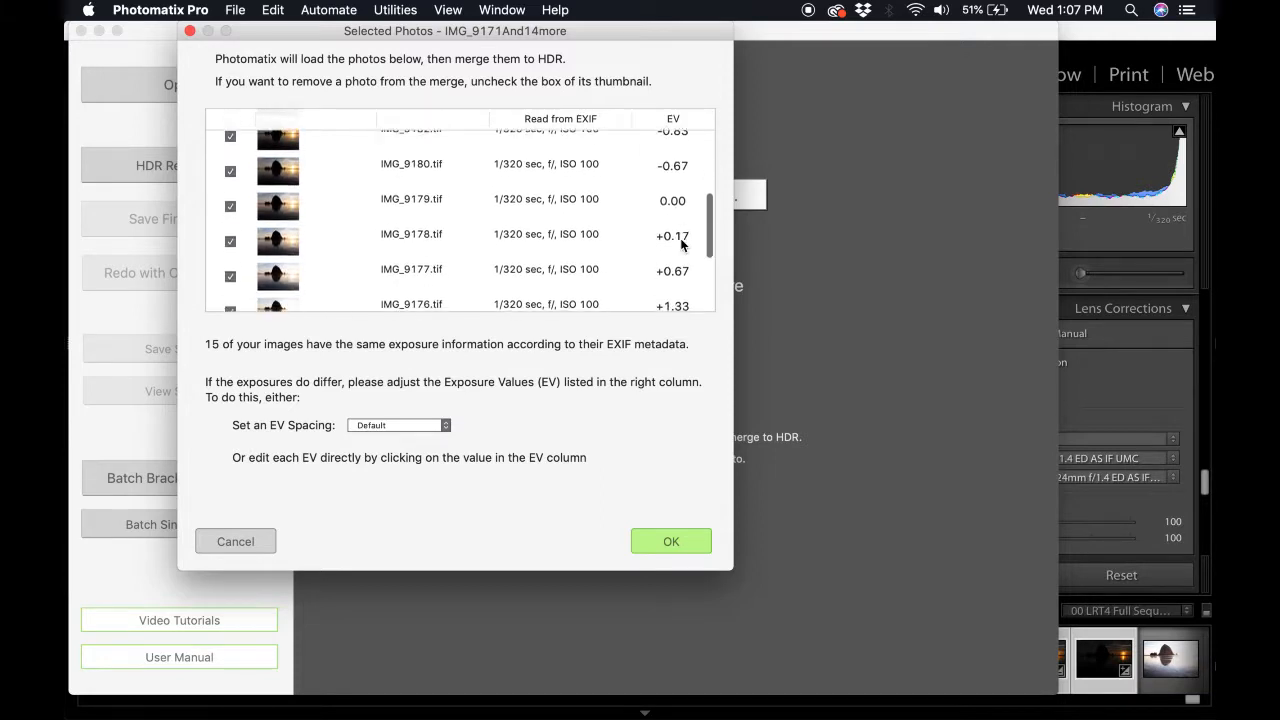
scroll(681, 244, "down", 5)
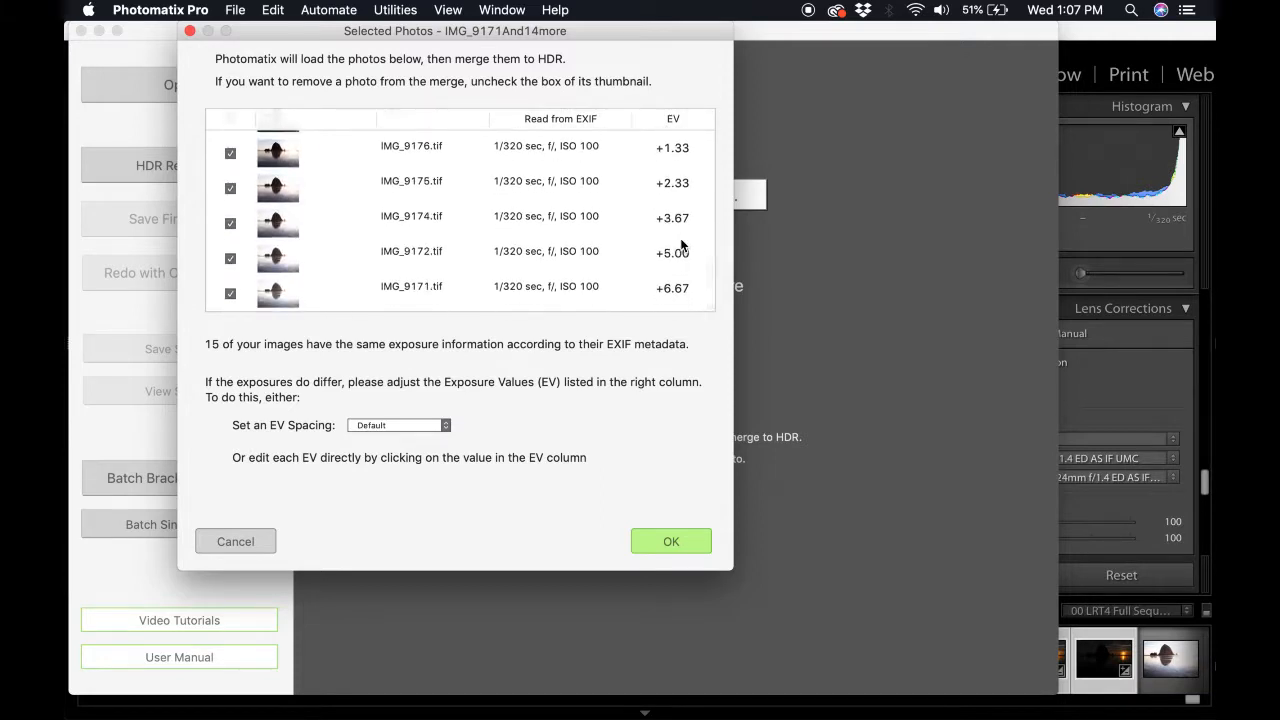
Keep the Default EV spacing and merge the listed photos to HDR
left_click(373, 425)
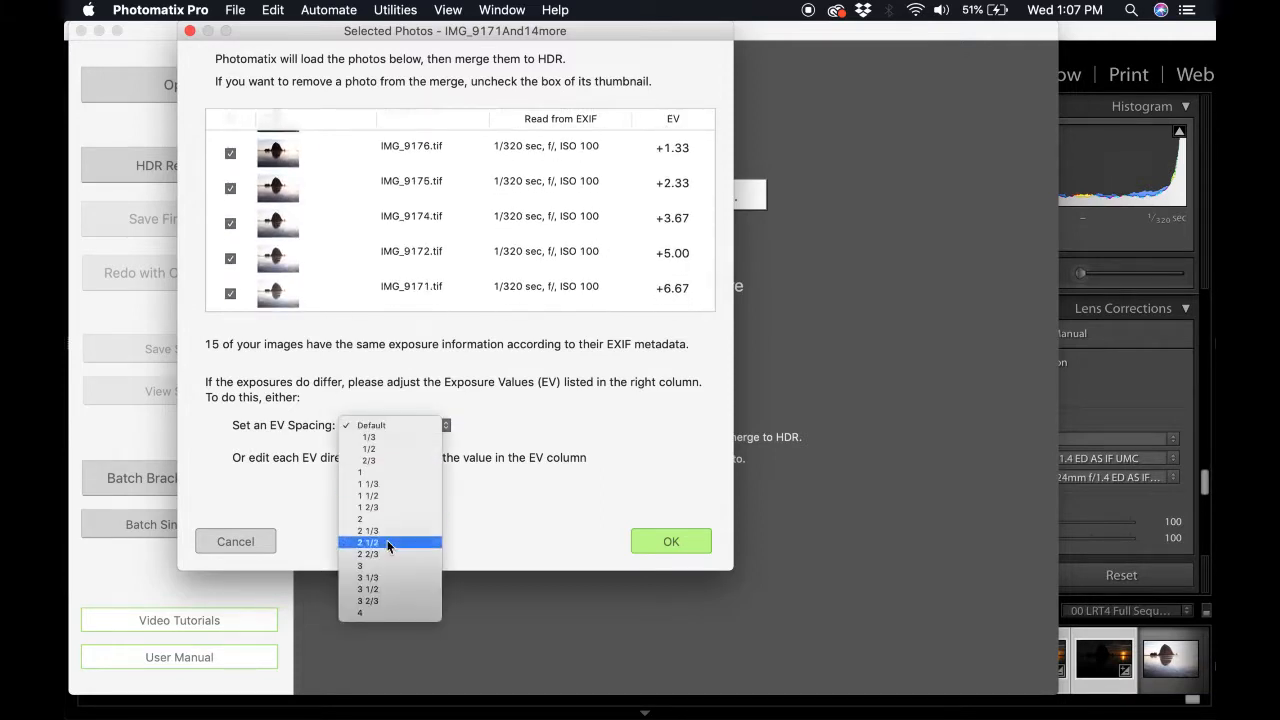
left_click(405, 366)
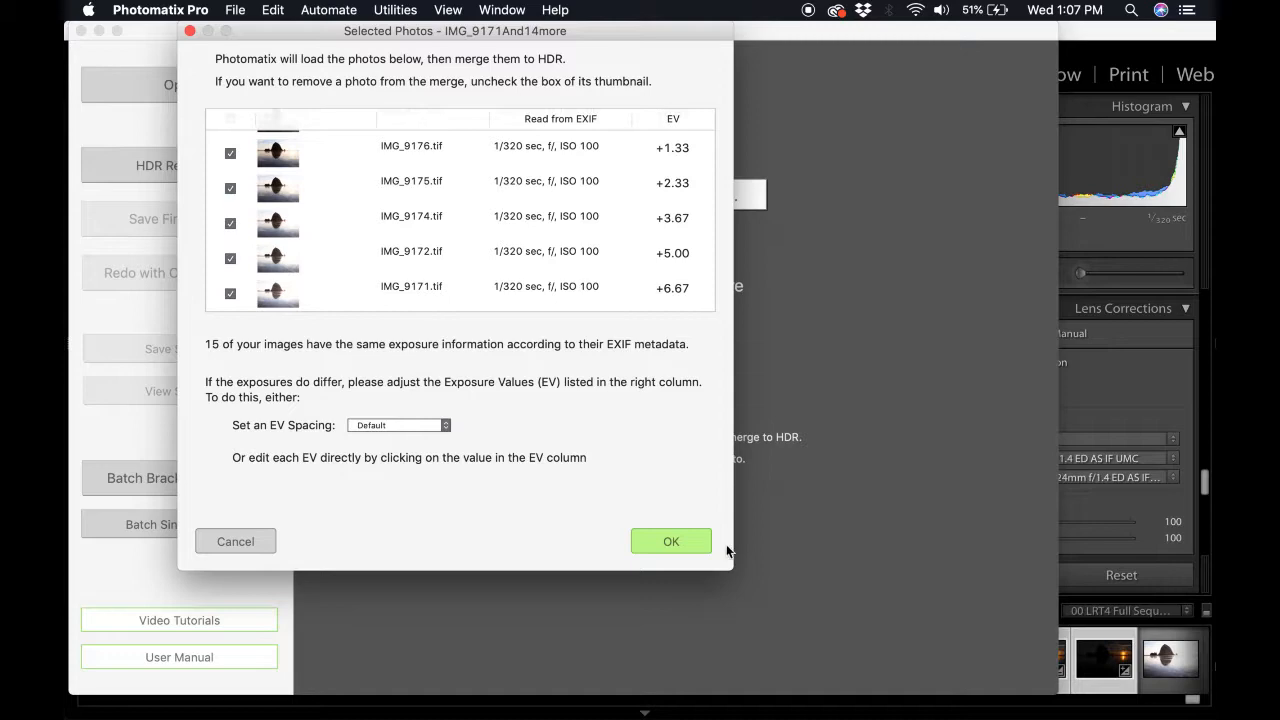
left_click(670, 541)
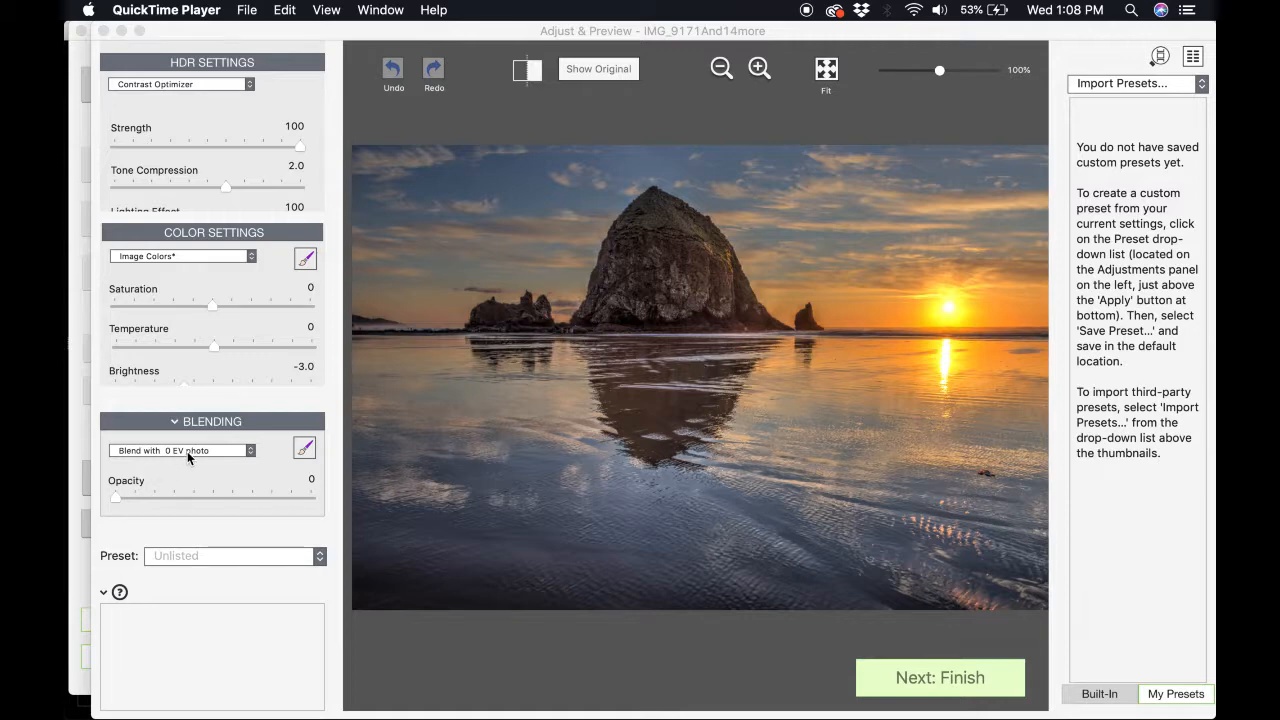
Try the Details Enhancer rendering method on the HDR image, then return to Contrast Optimizer
left_click(205, 85)
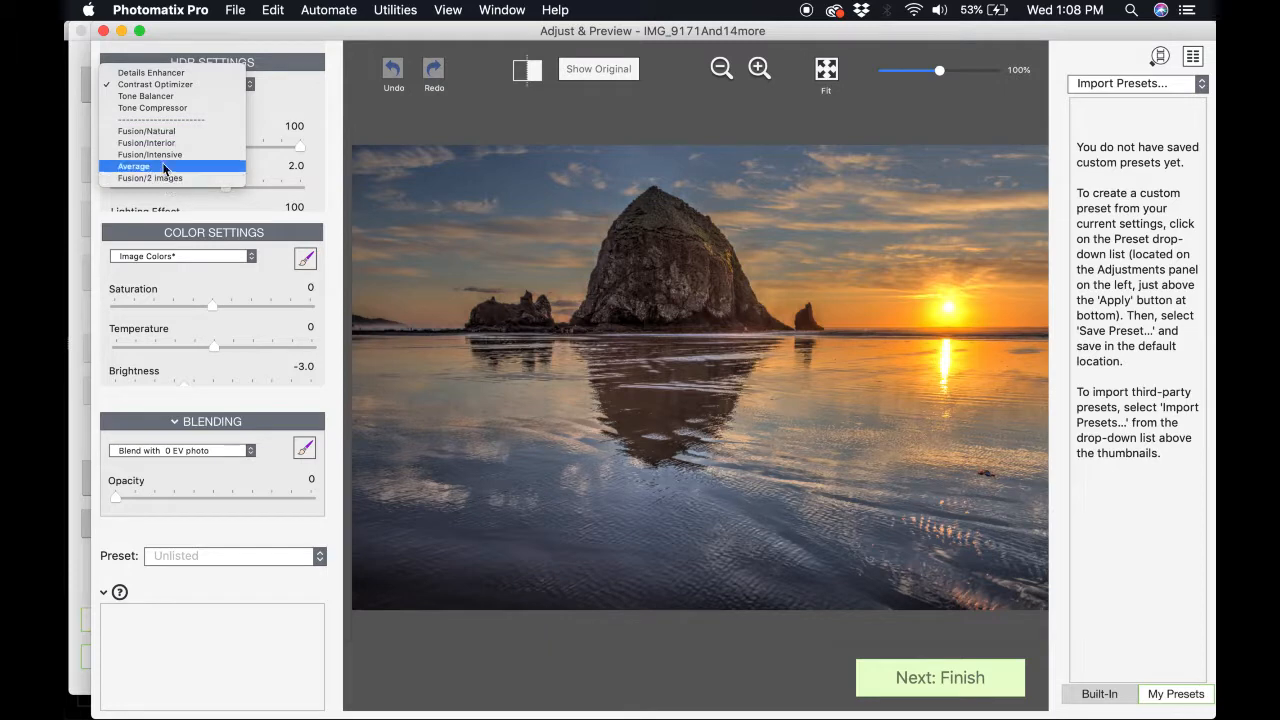
left_click(166, 73)
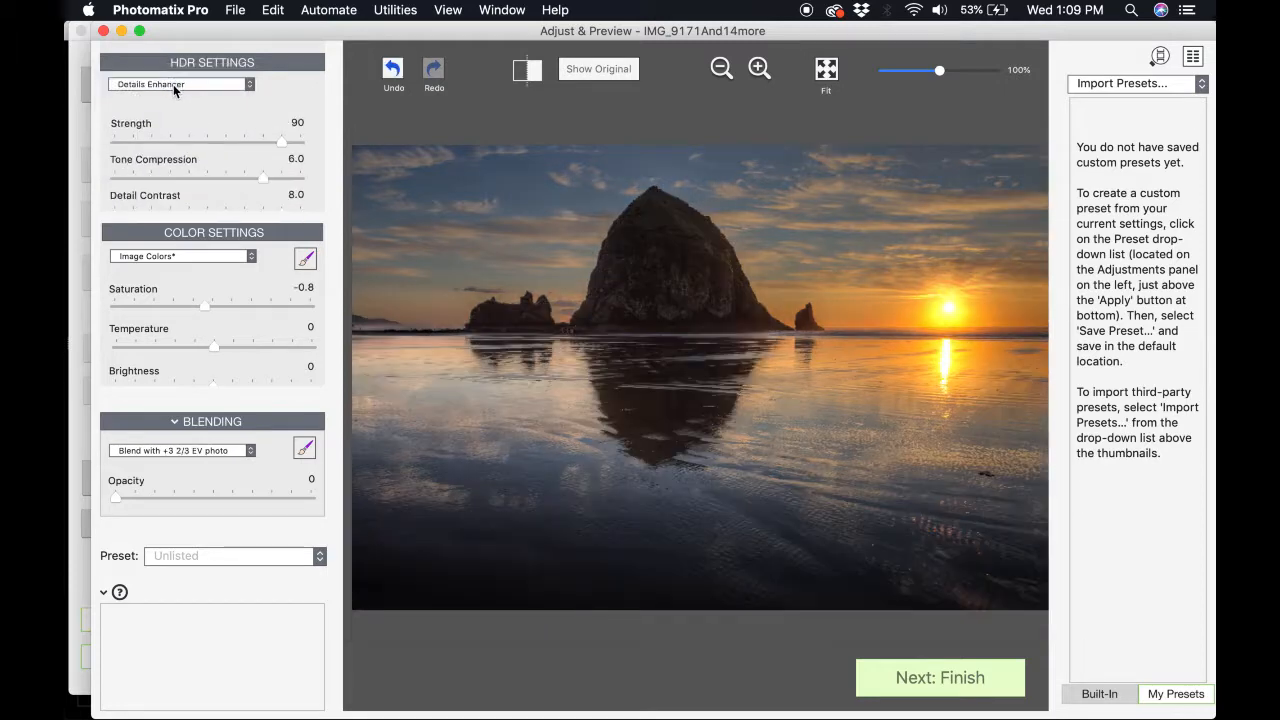
left_click(173, 86)
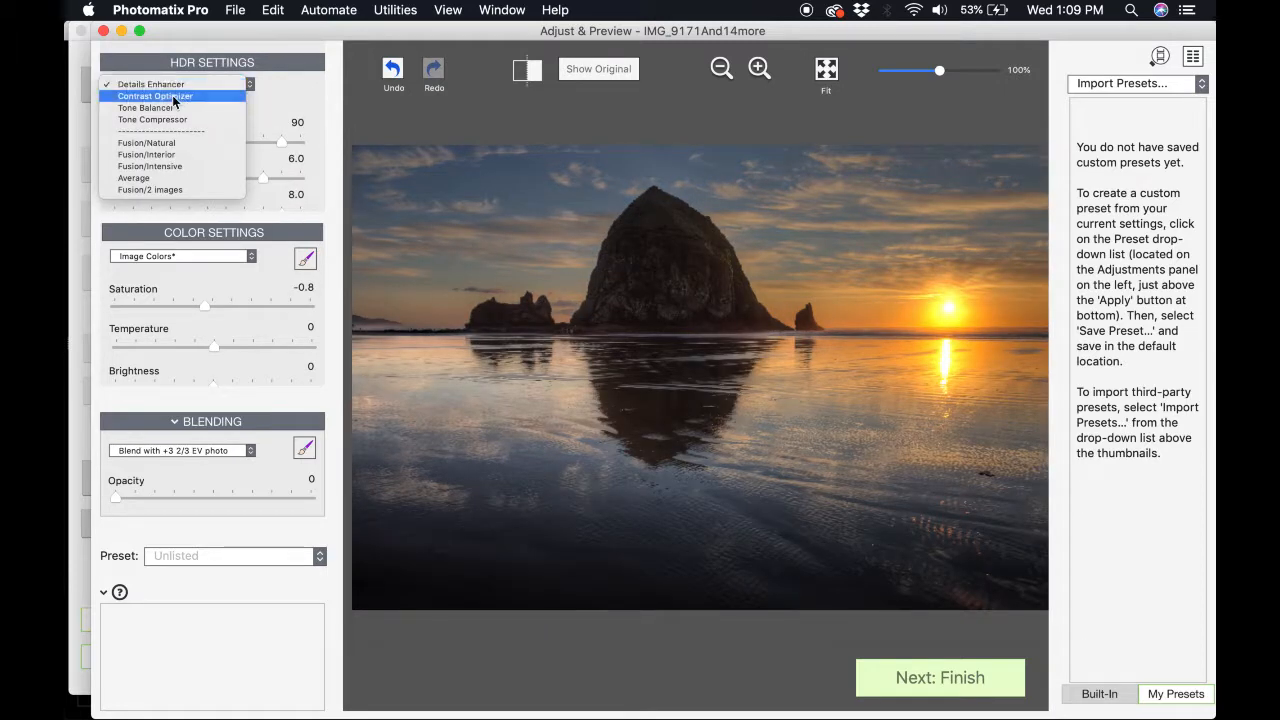
left_click(174, 86)
Try the Tone Balancer and Tone Compressor rendering methods on the HDR image
left_click(174, 84)
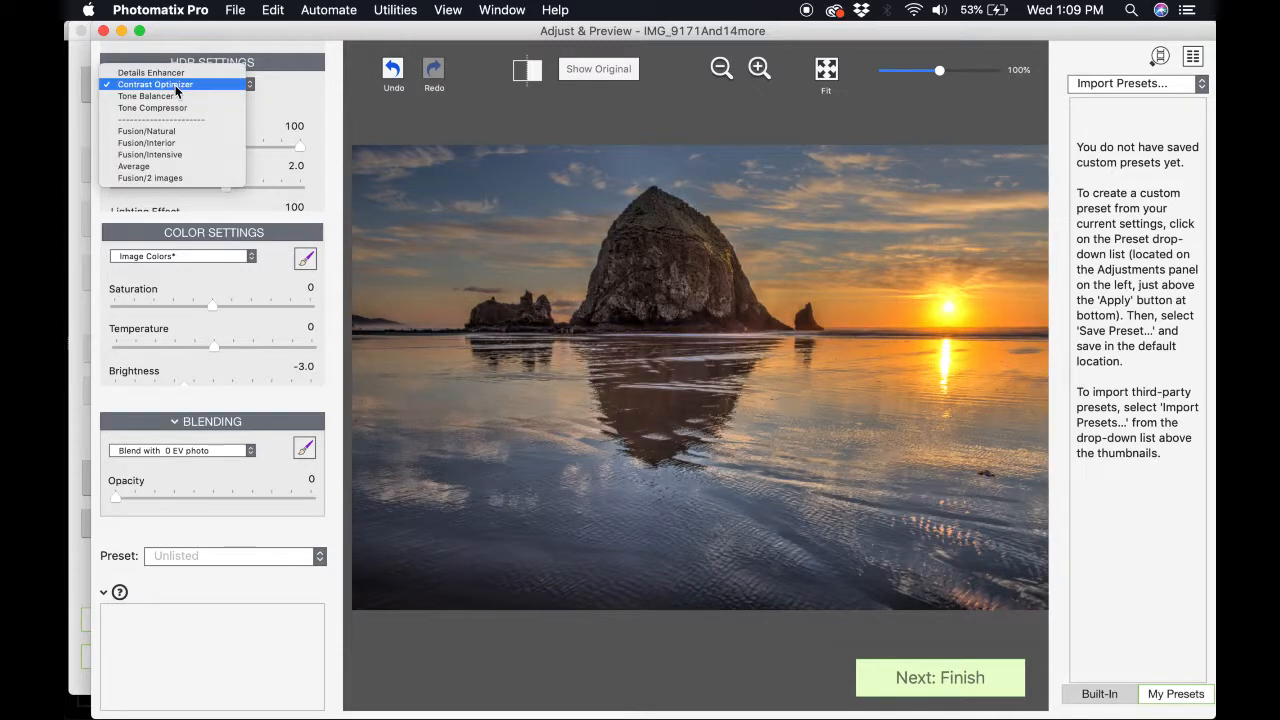
left_click(172, 96)
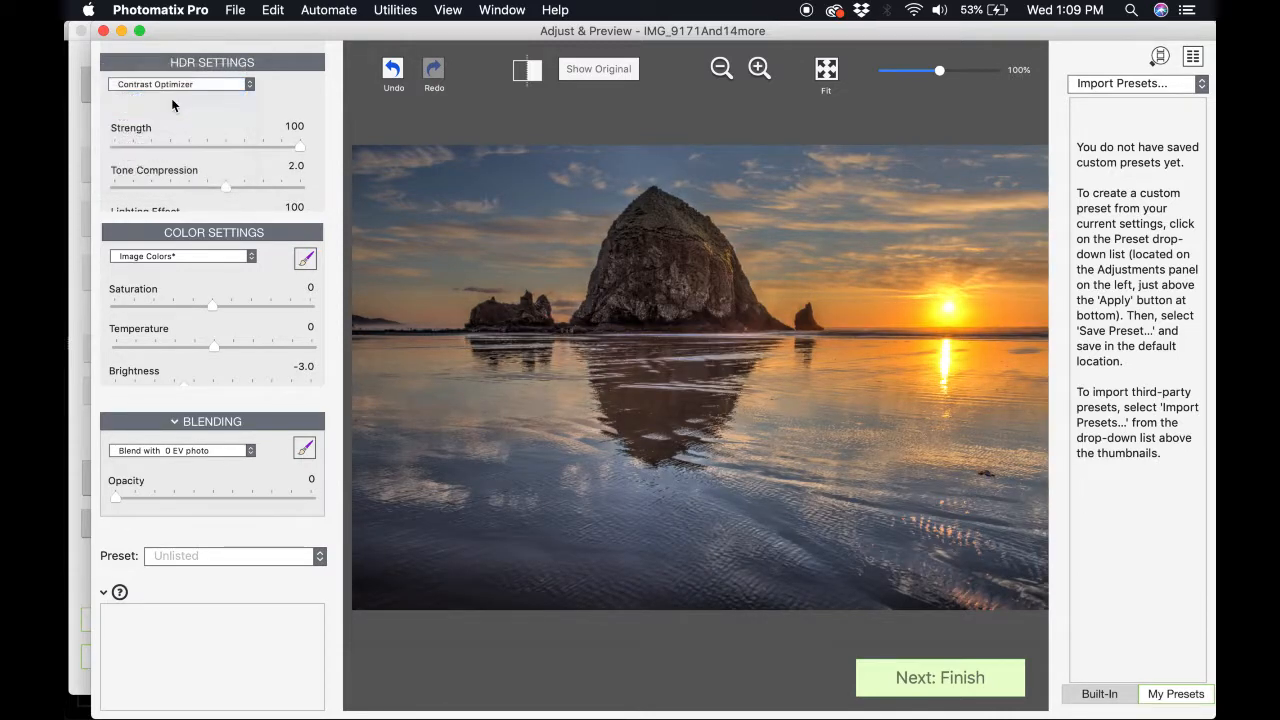
left_click(188, 84)
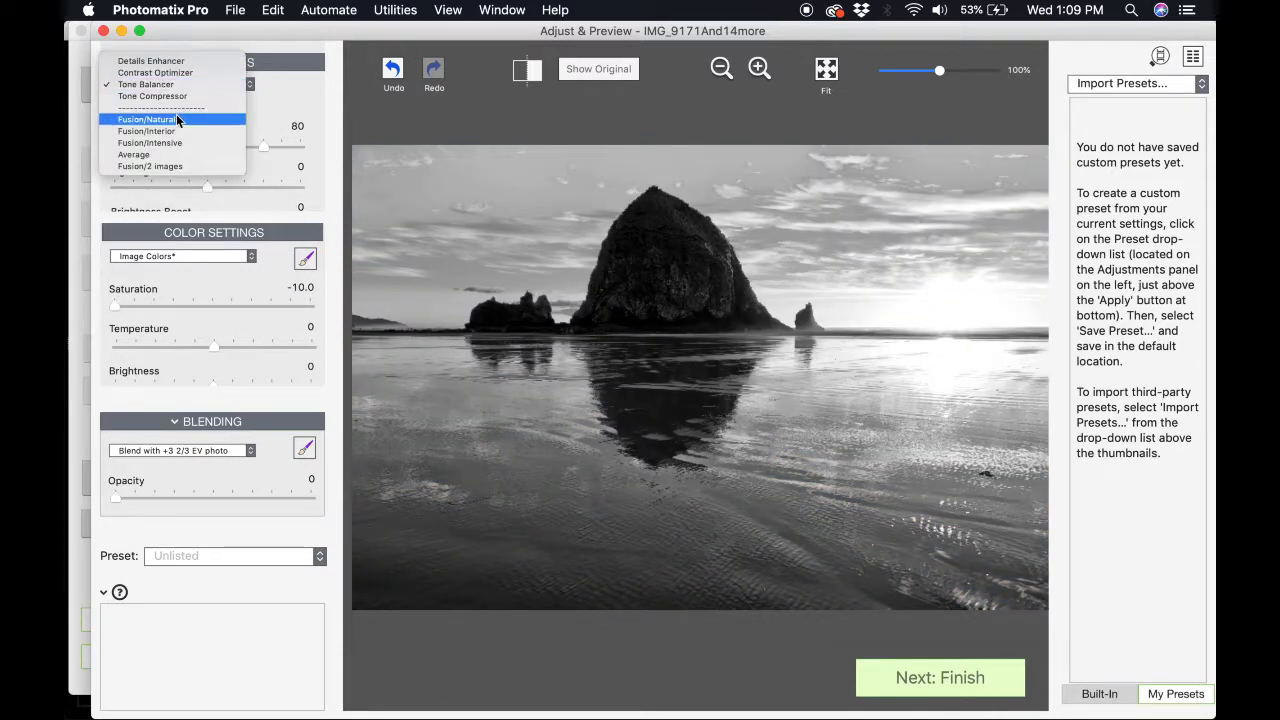
left_click(173, 103)
Try Fusion/Intensive and Tone Compressor for comparison, then set the rendering method back to Contrast Optimizer
left_click(187, 85)
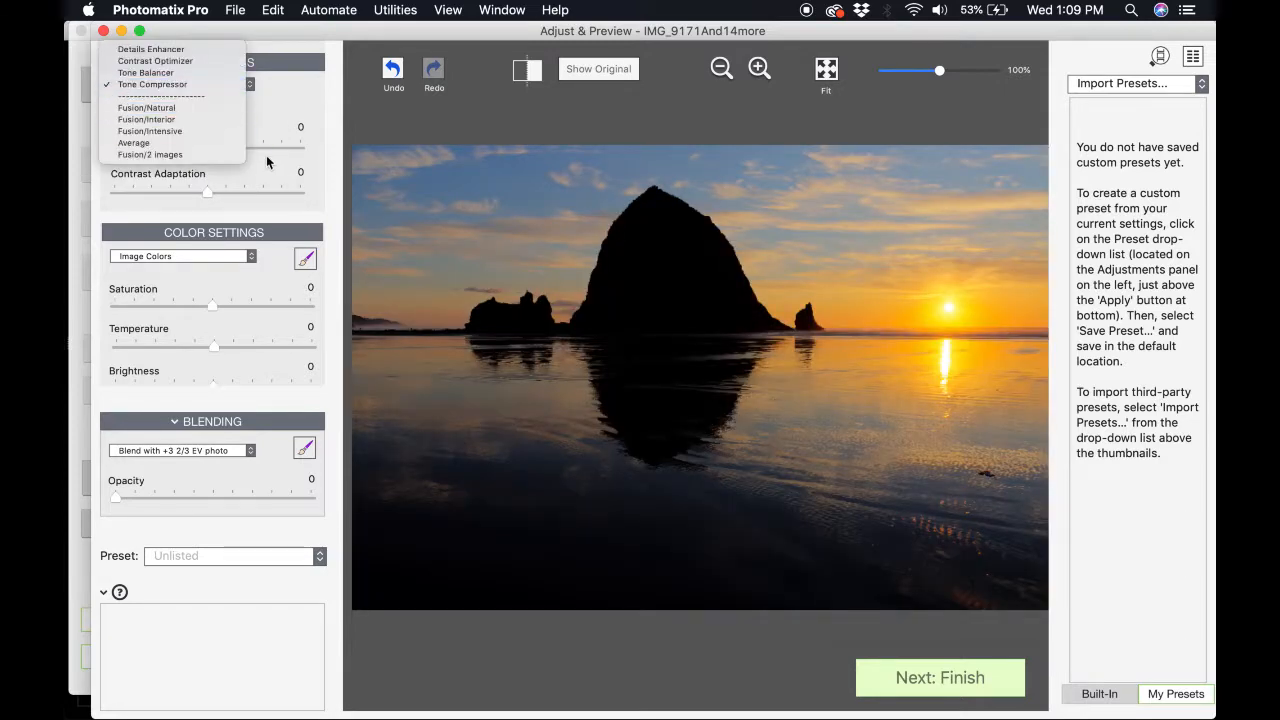
left_click(194, 131)
left_click(201, 85)
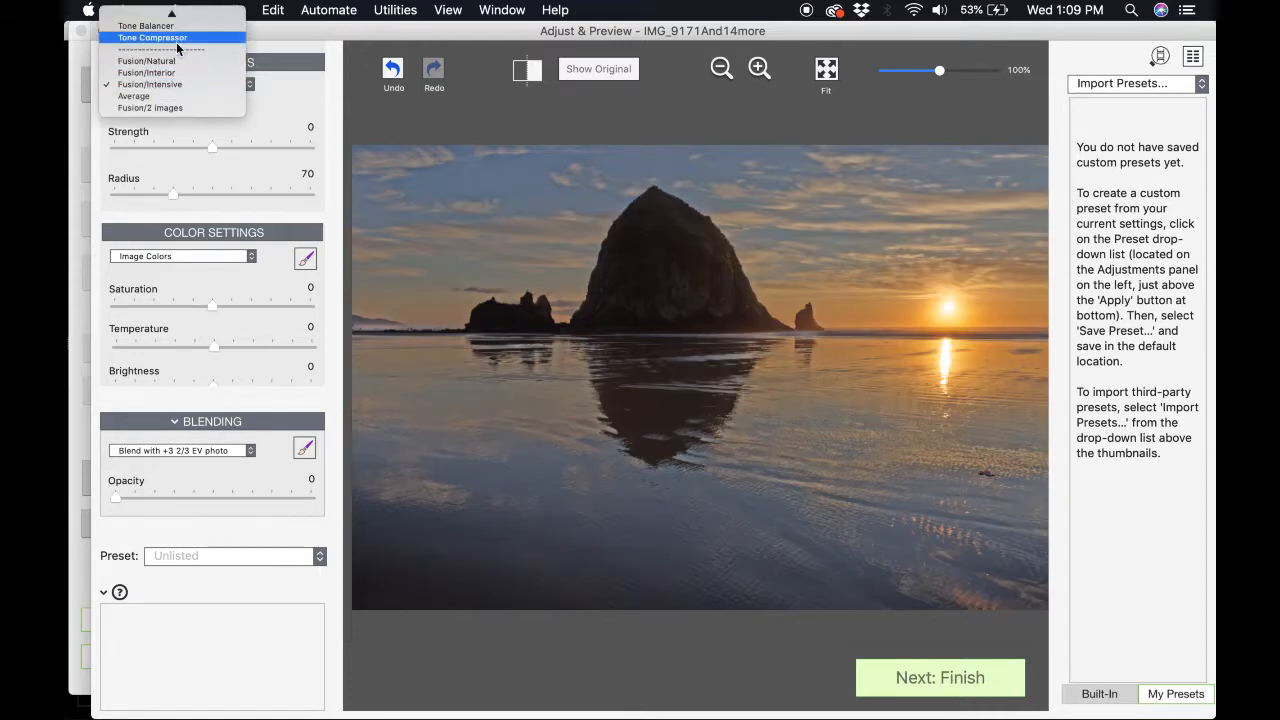
left_click(177, 38)
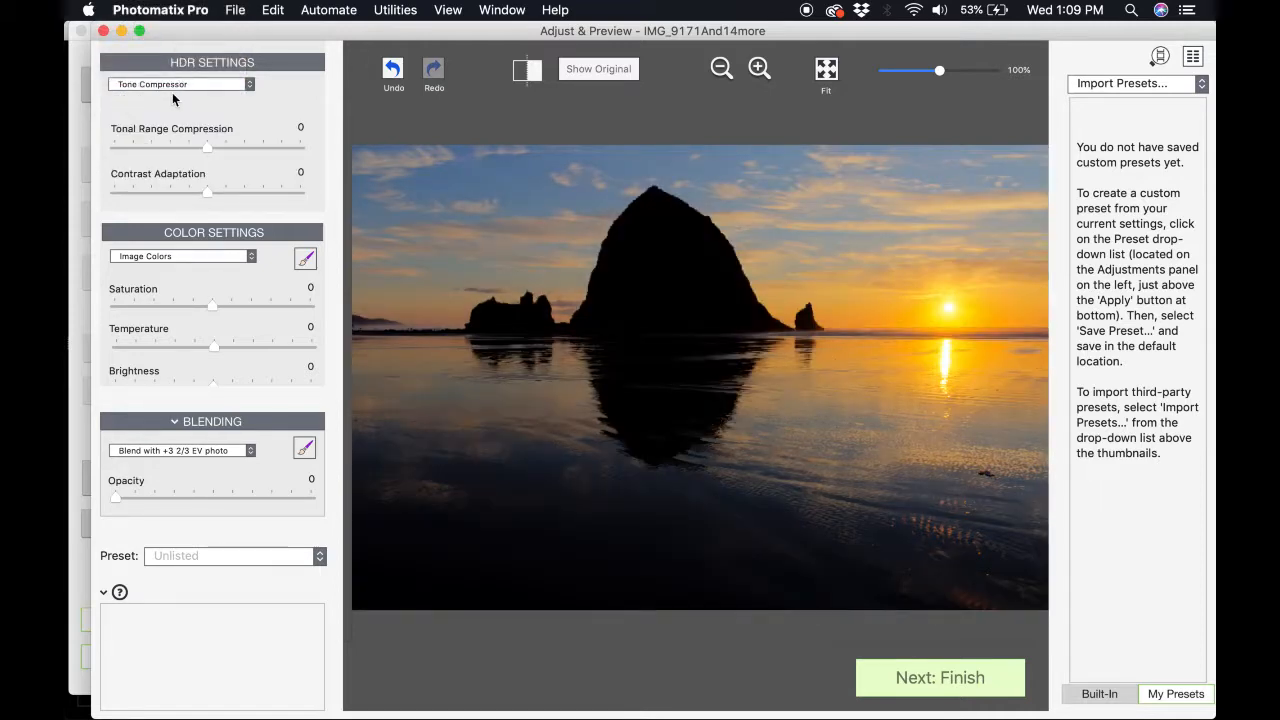
left_click(172, 86)
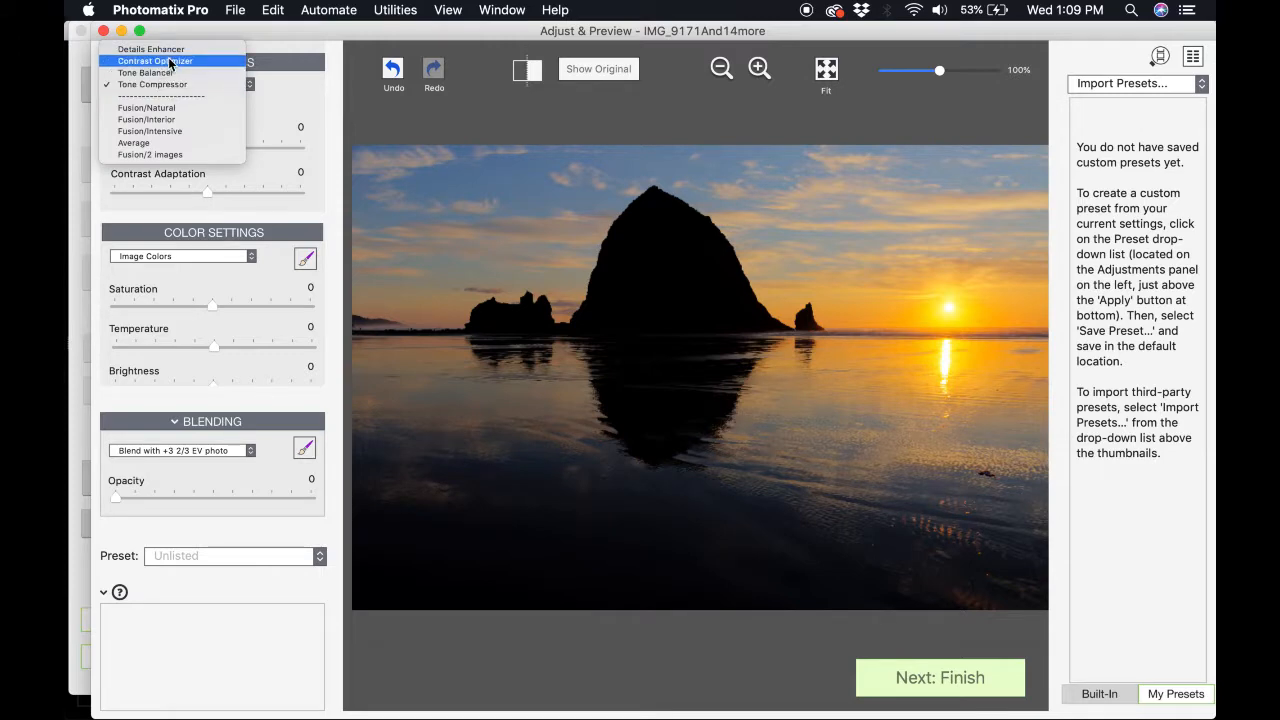
left_click(173, 83)
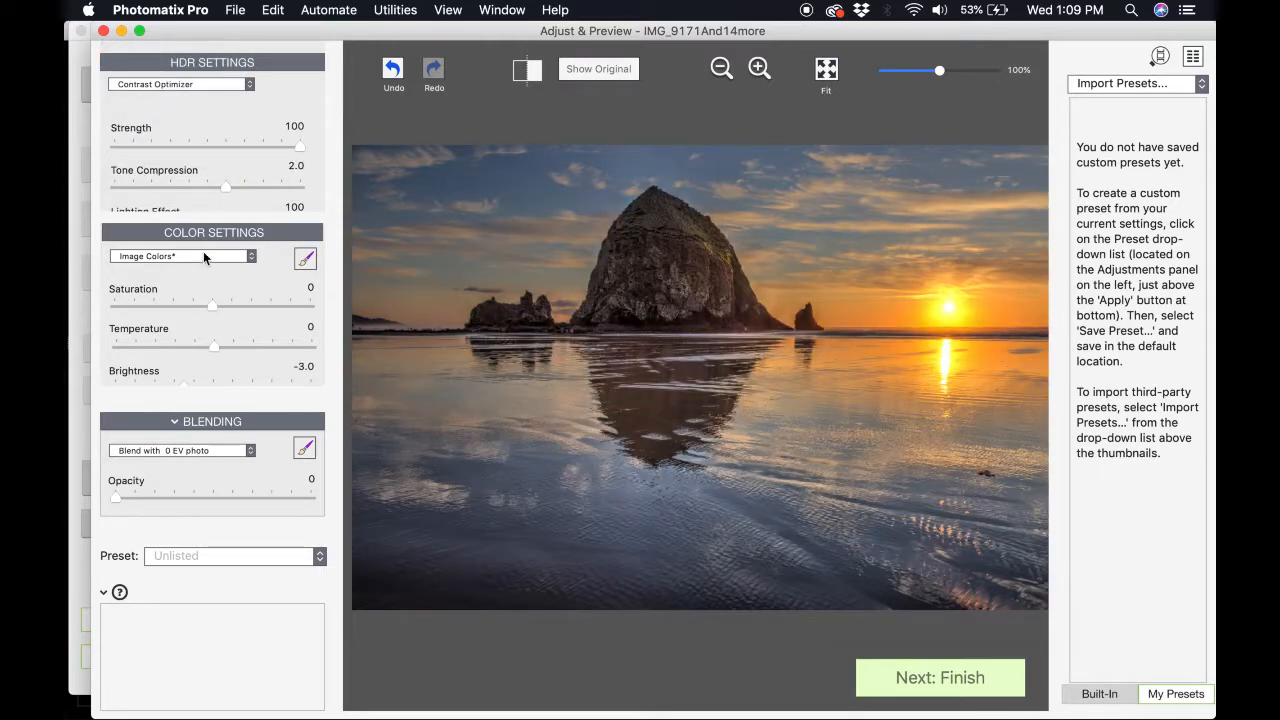
Look through the Contrast Optimizer settings, try Lighting Effect at 66 and 26, and restore it to 100
scroll(199, 180, "down", 5)
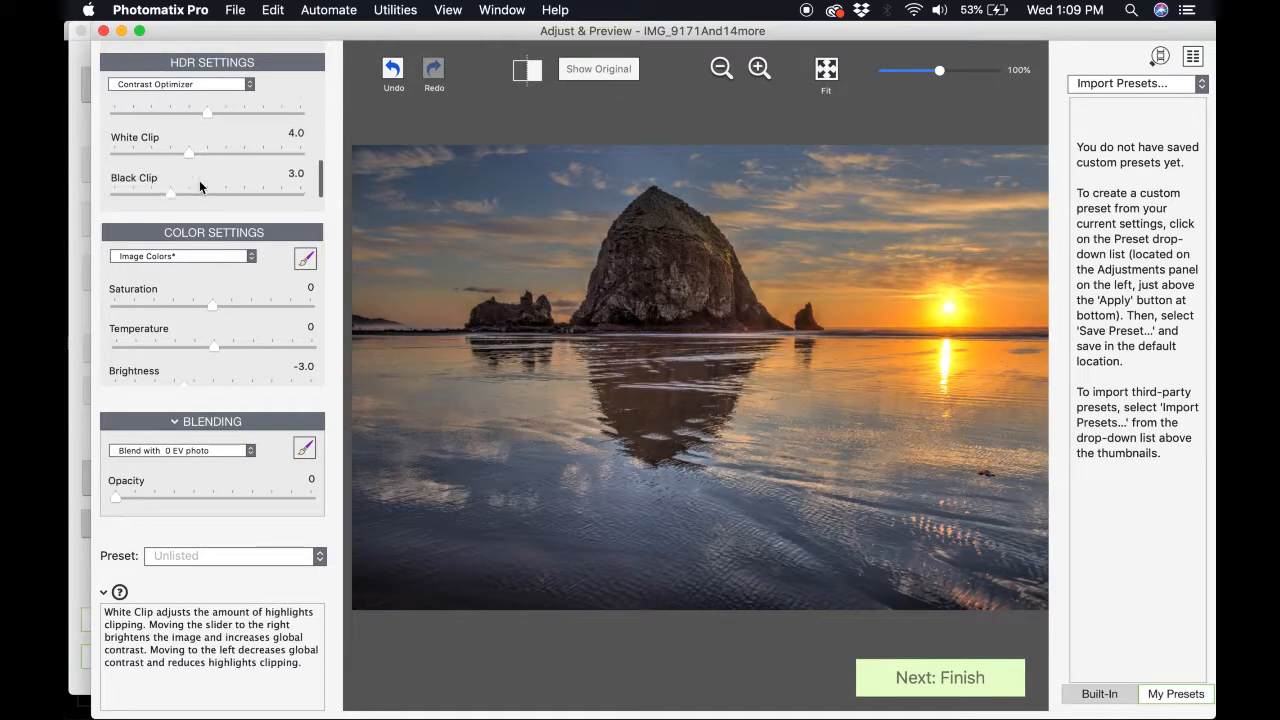
scroll(199, 180, "up", 5)
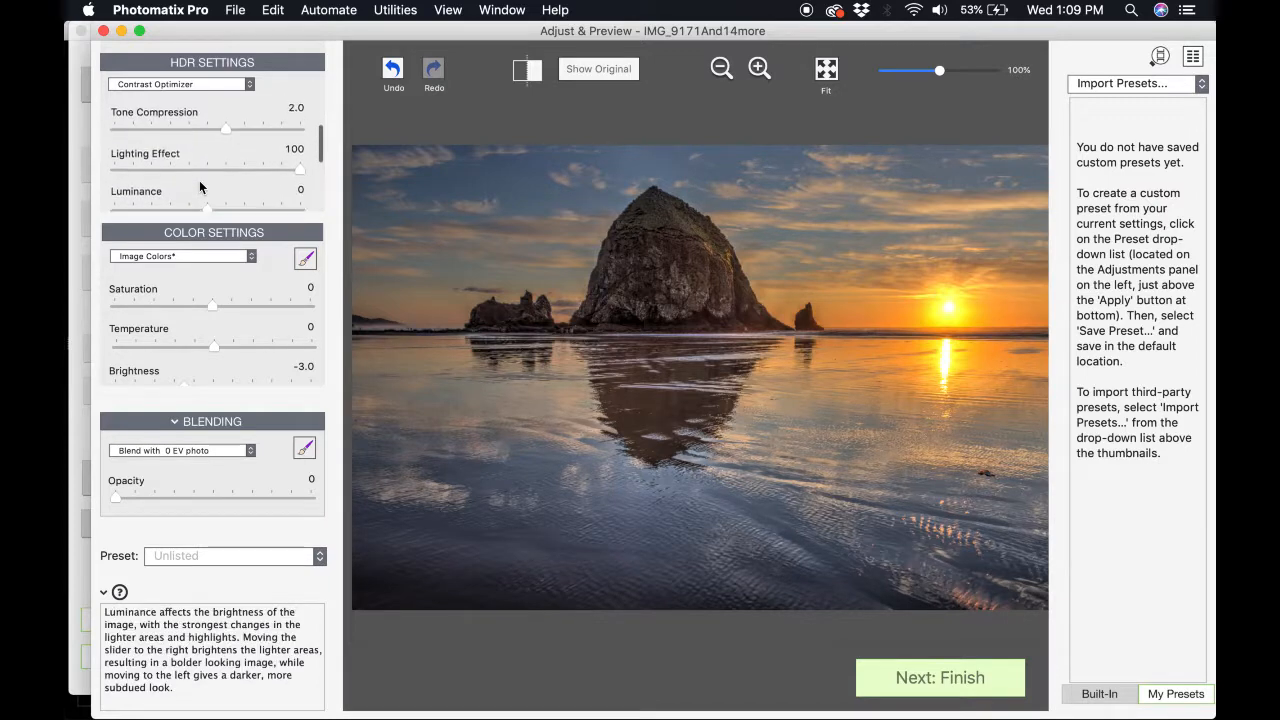
scroll(199, 180, "down", 2)
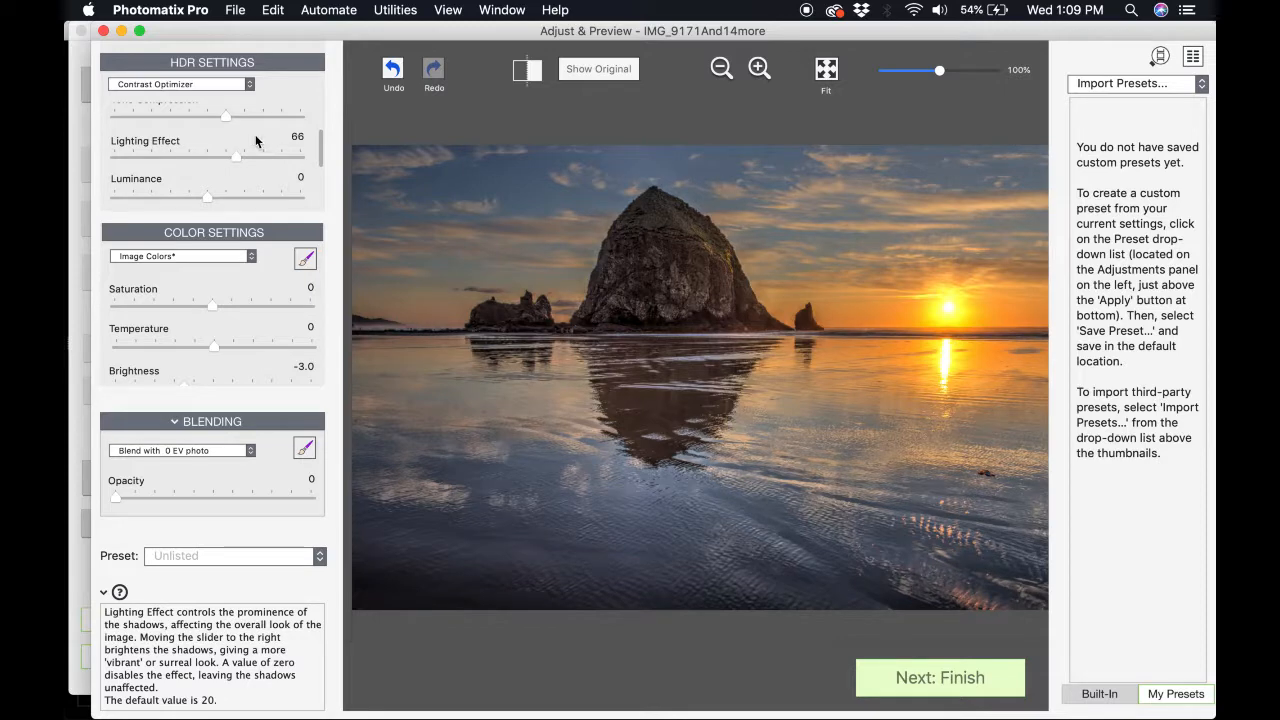
left_click(162, 157)
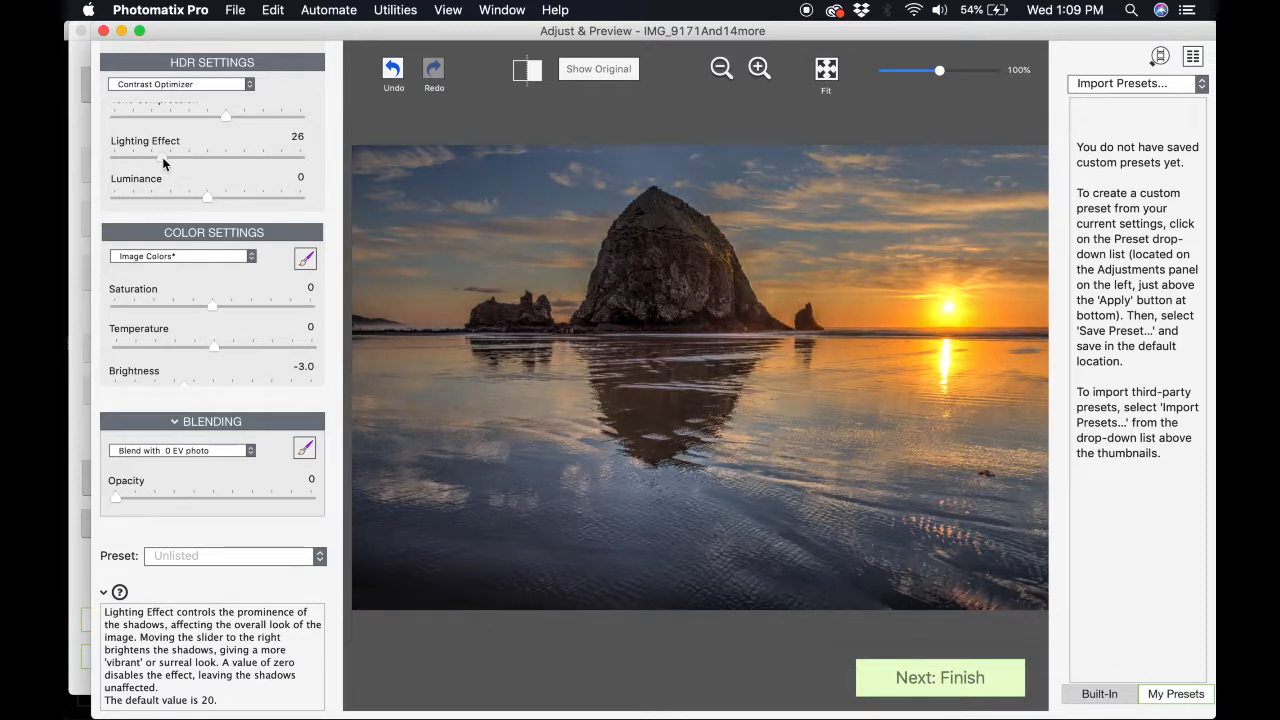
left_click(300, 156)
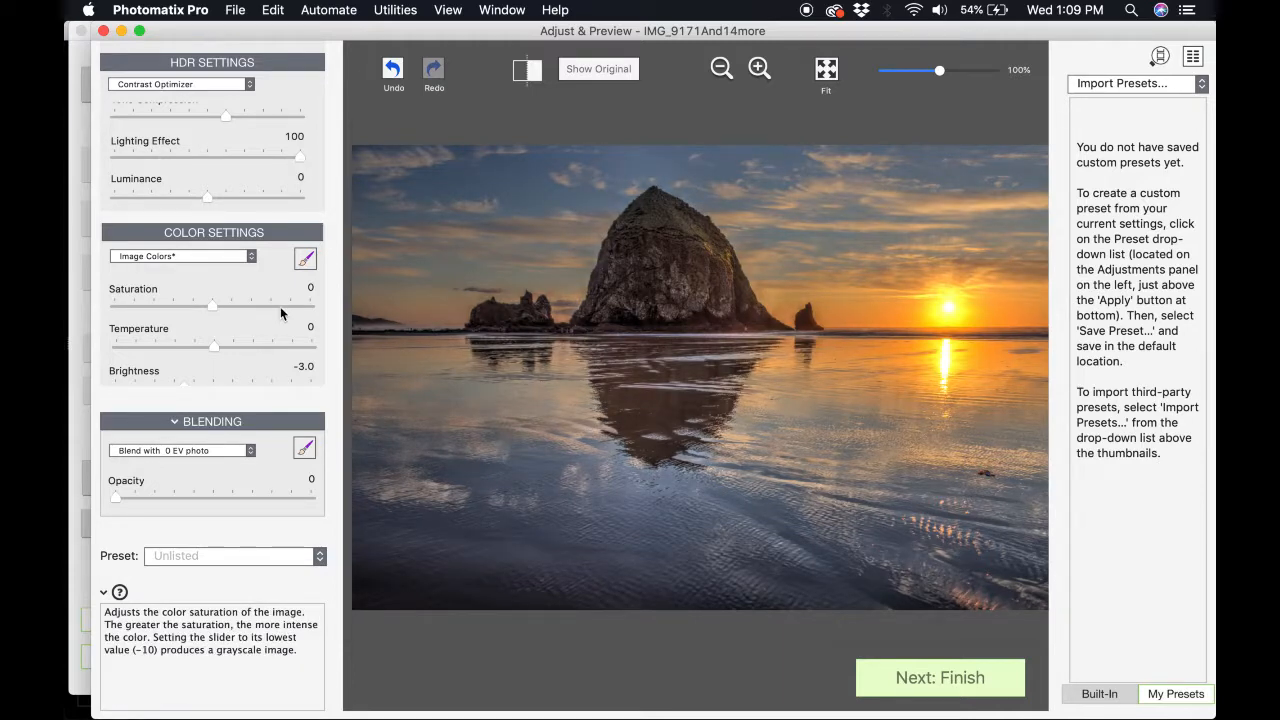
Try the +1 1/3 EV photo as the blending source, leaving the blending opacity at 0
left_click(203, 451)
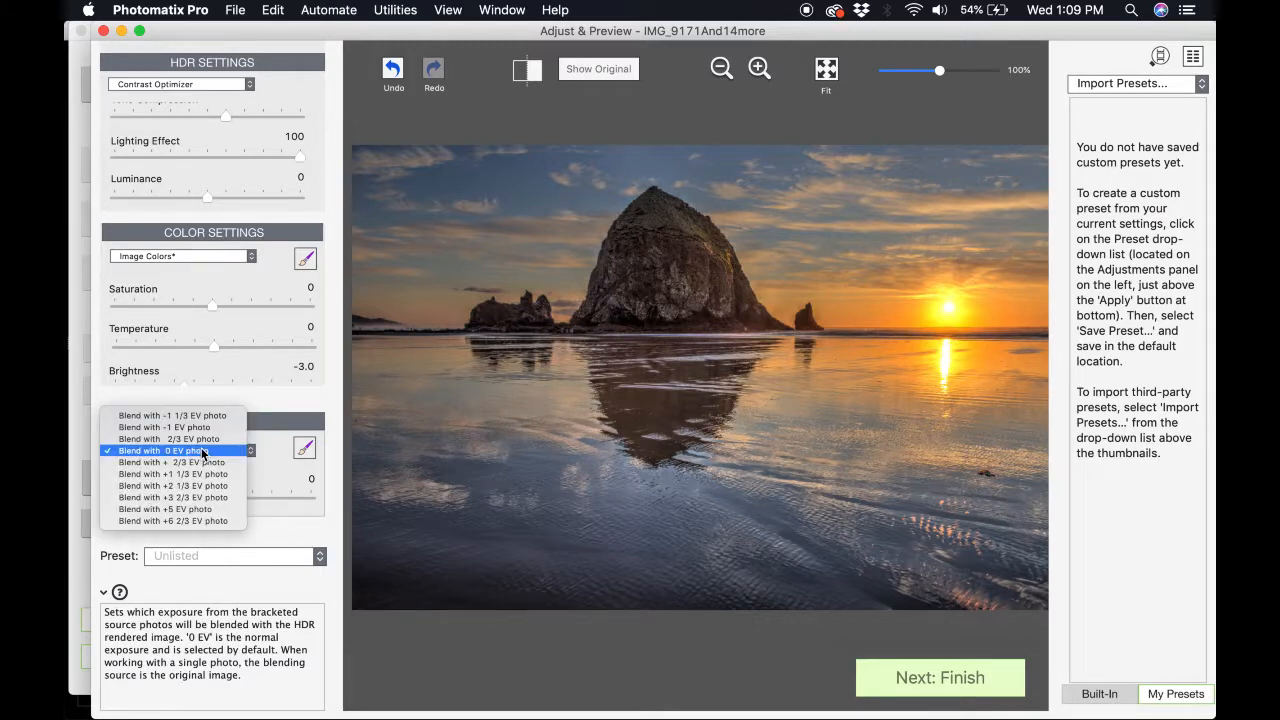
left_click(202, 449)
left_click(199, 446)
left_click(192, 474)
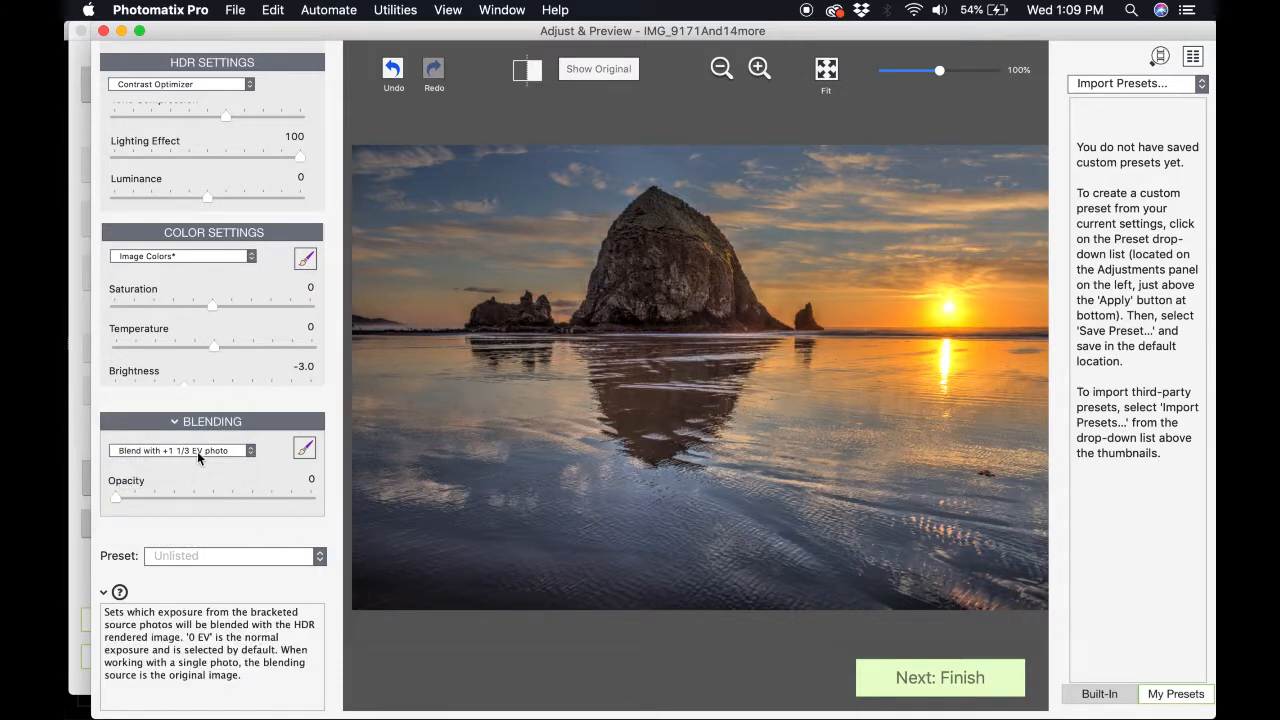
left_click(197, 451)
left_click(195, 437)
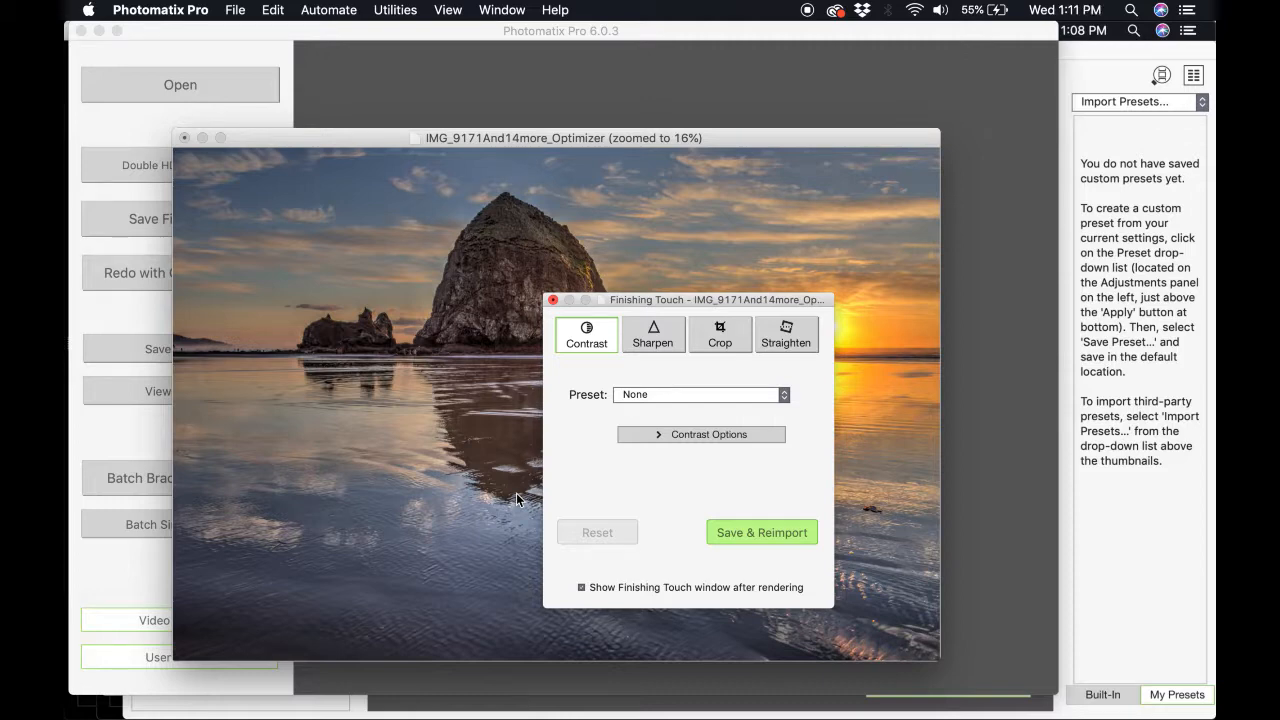
Try the Medium Contrast and Mild Contrast presets in the Finishing Touch window
left_click(684, 396)
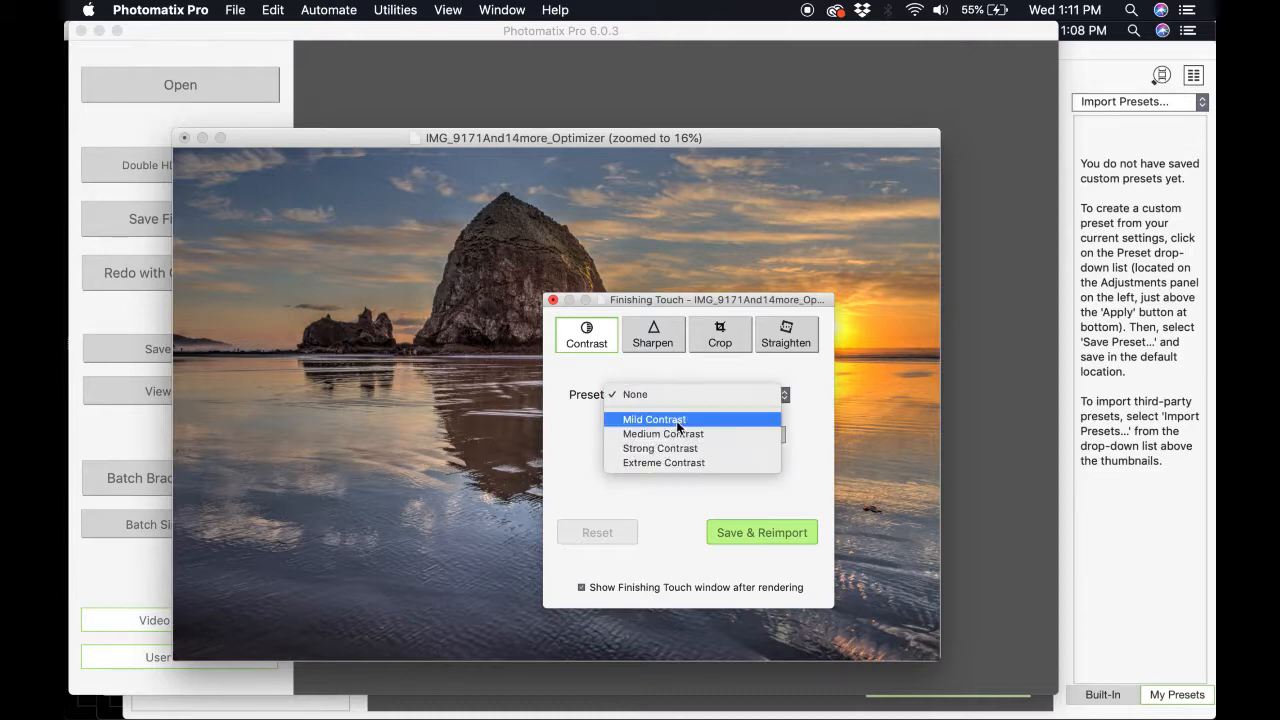
key("Escape")
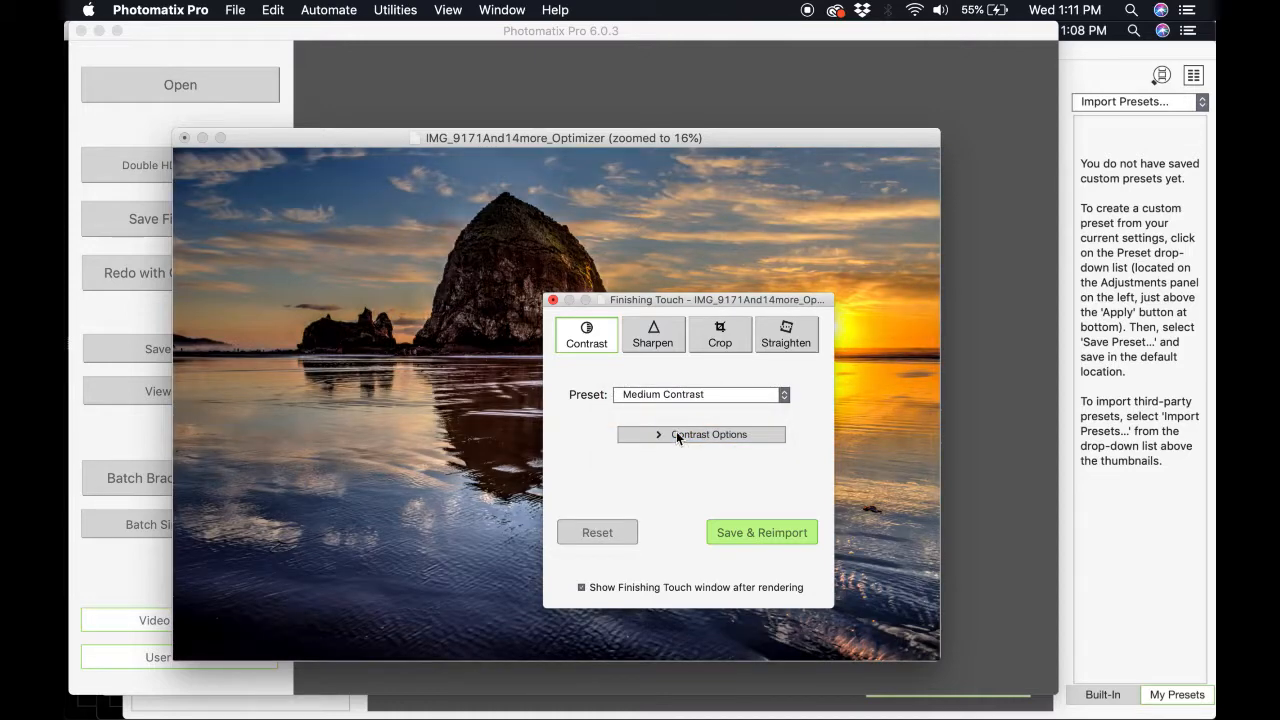
left_click(665, 395)
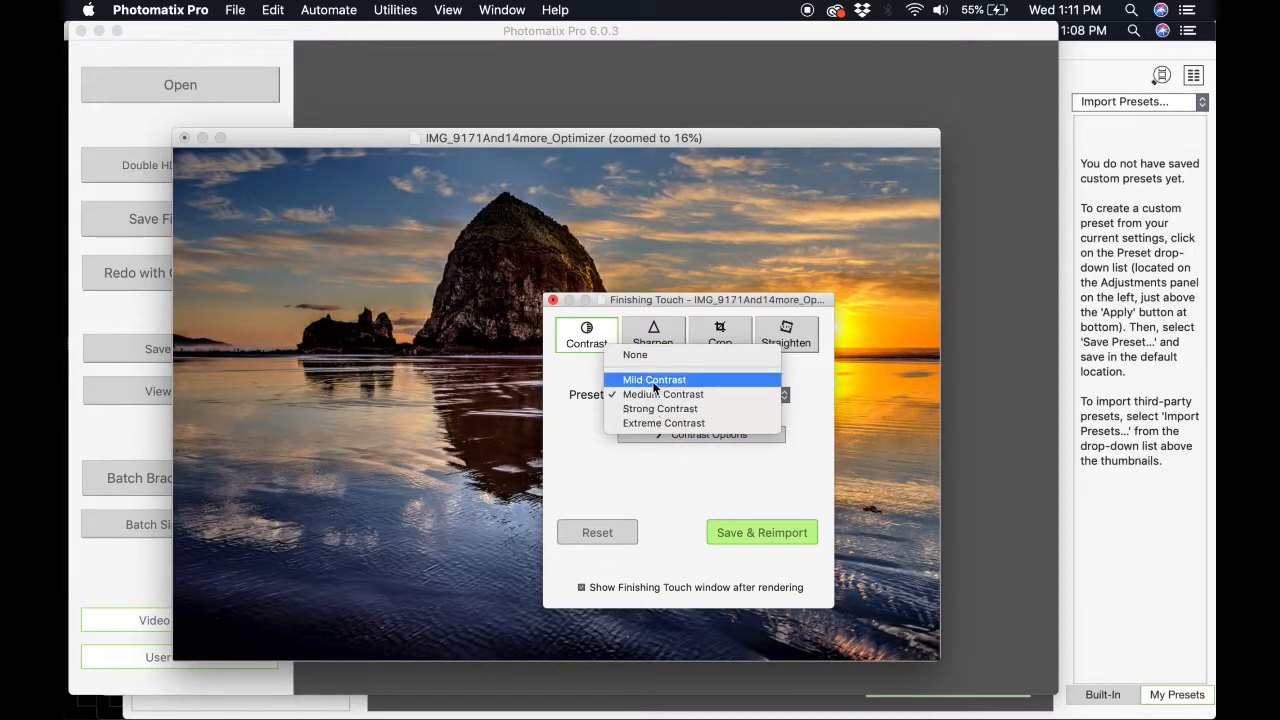
key("Escape")
Set the Finishing Touch contrast preset to None and save and reimport the rendered image into Lightroom
left_click(652, 394)
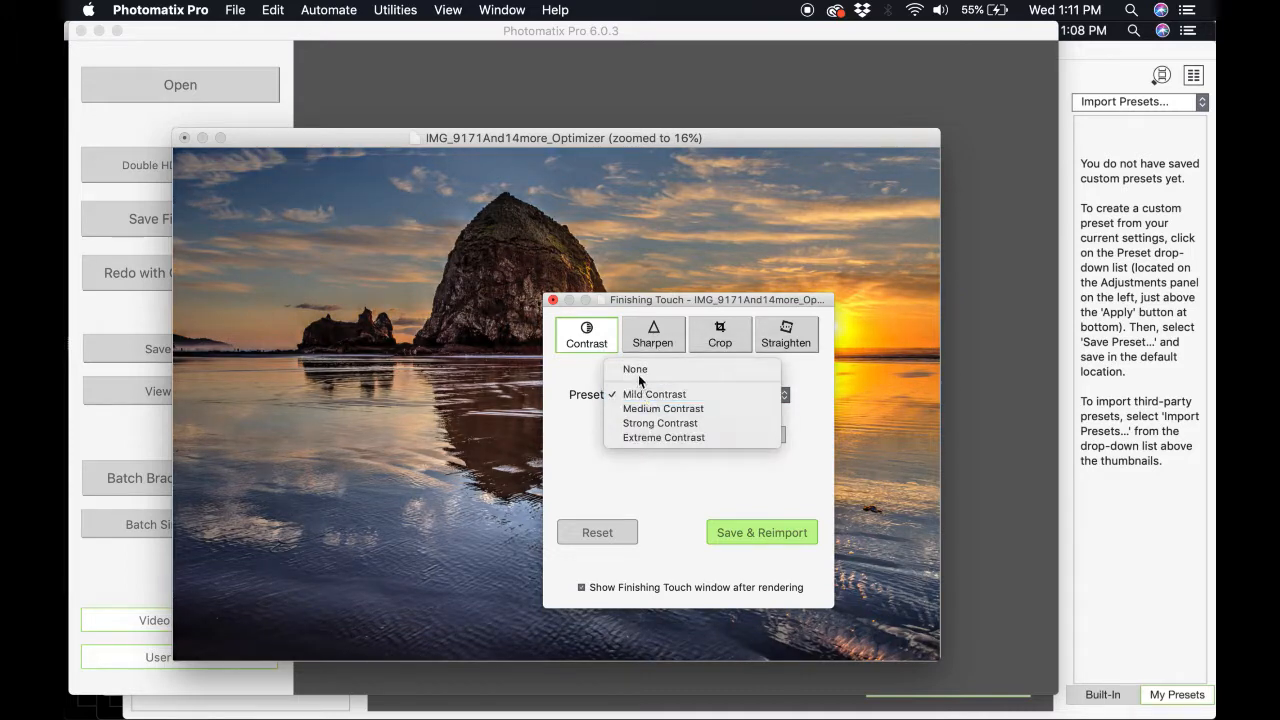
left_click(637, 369)
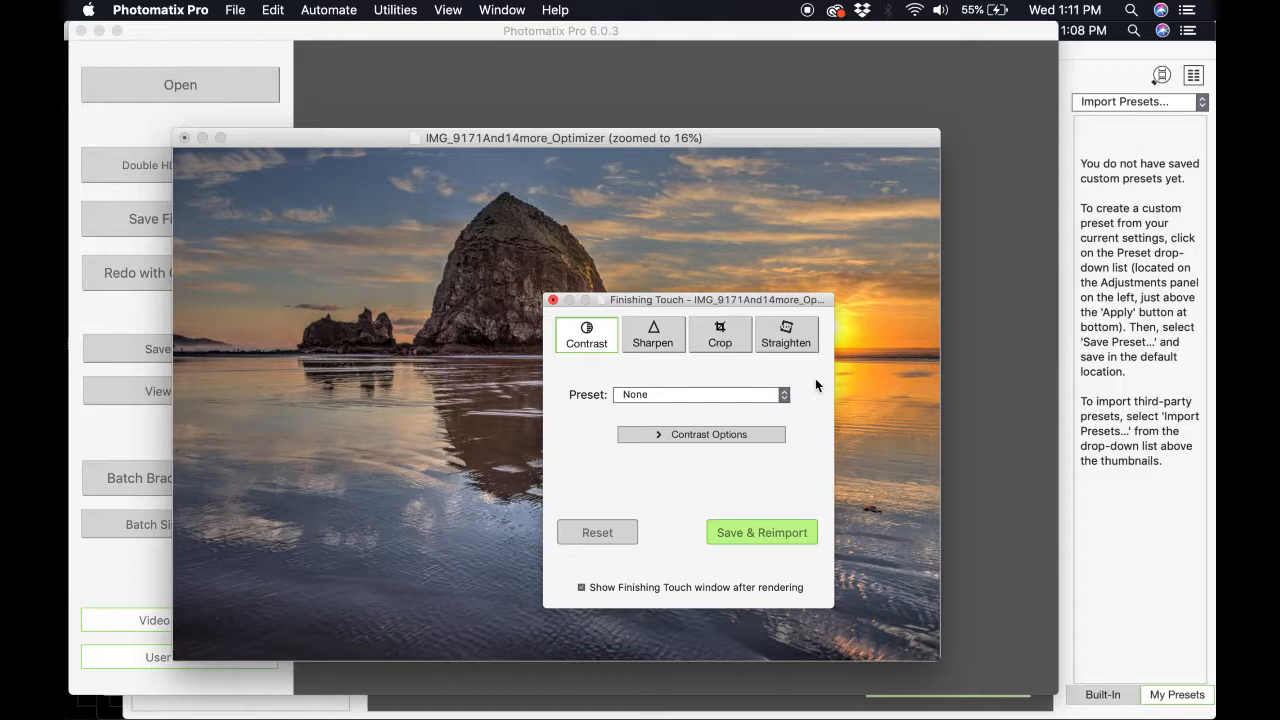
left_click(762, 532)
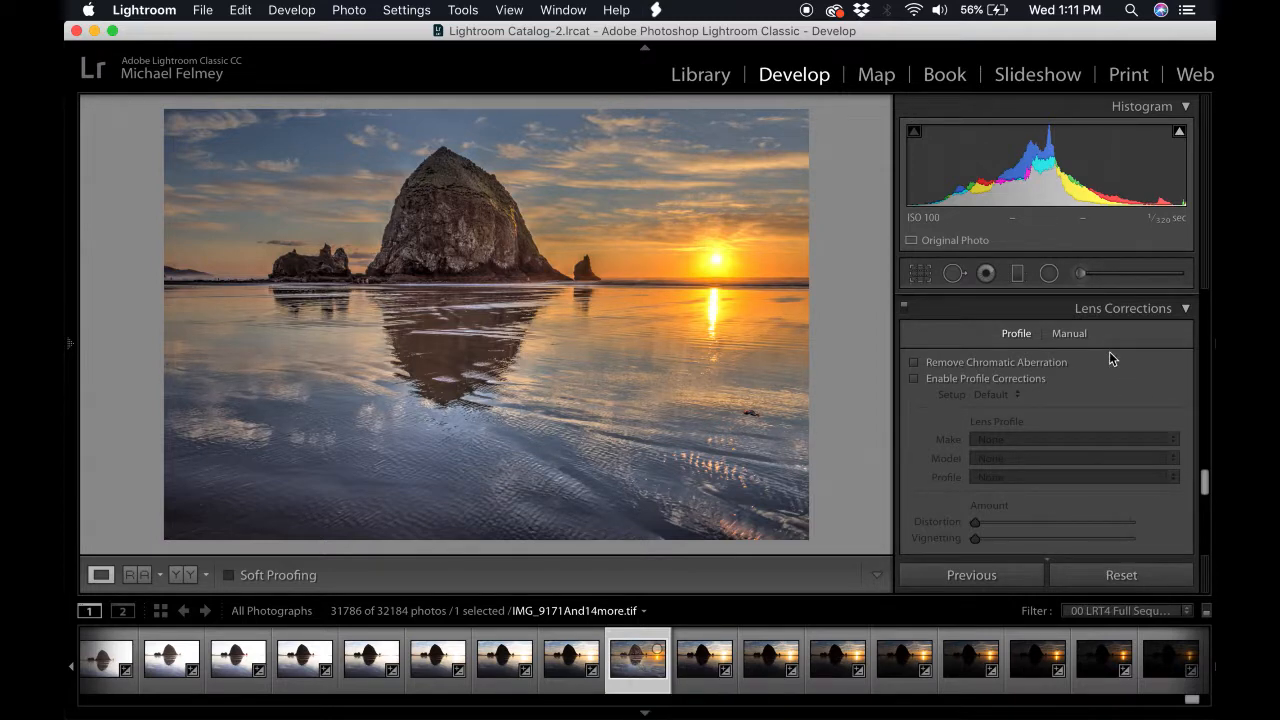
Straighten the reimported HDR photo automatically, then realign it by hand along the horizon to an angle of -0.15
left_click(920, 274)
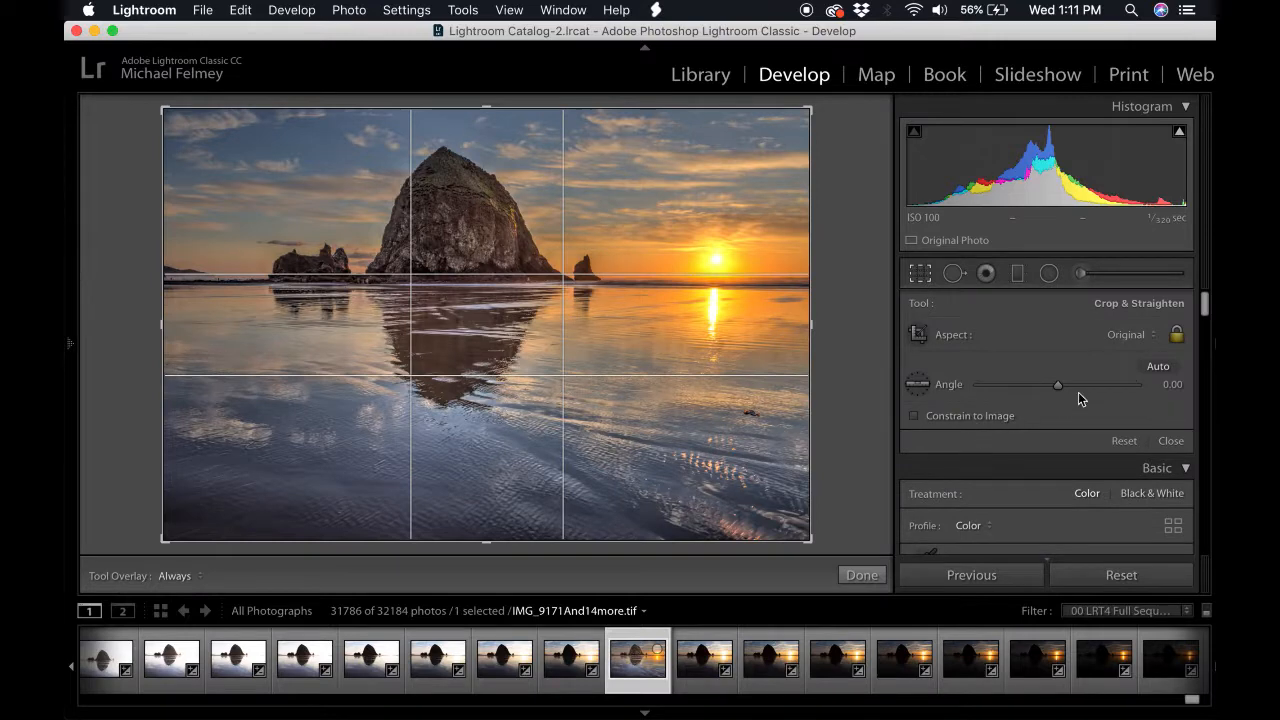
left_click(1162, 367)
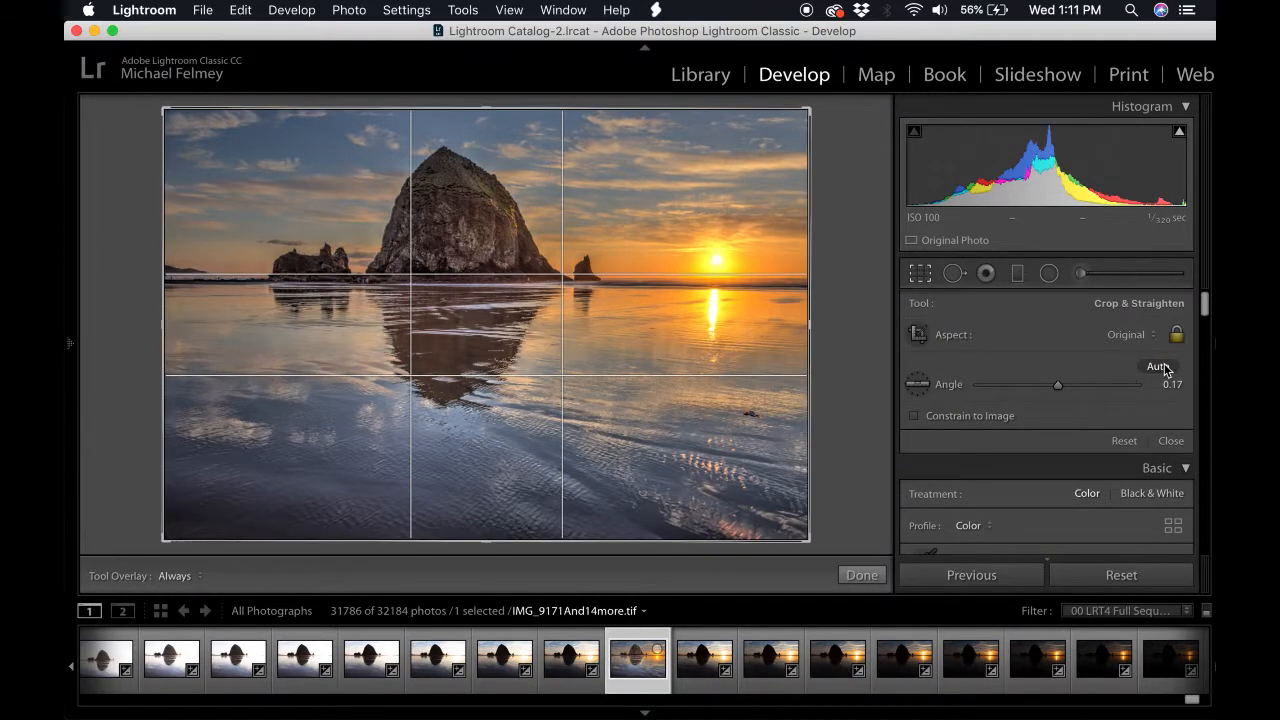
left_click(917, 386)
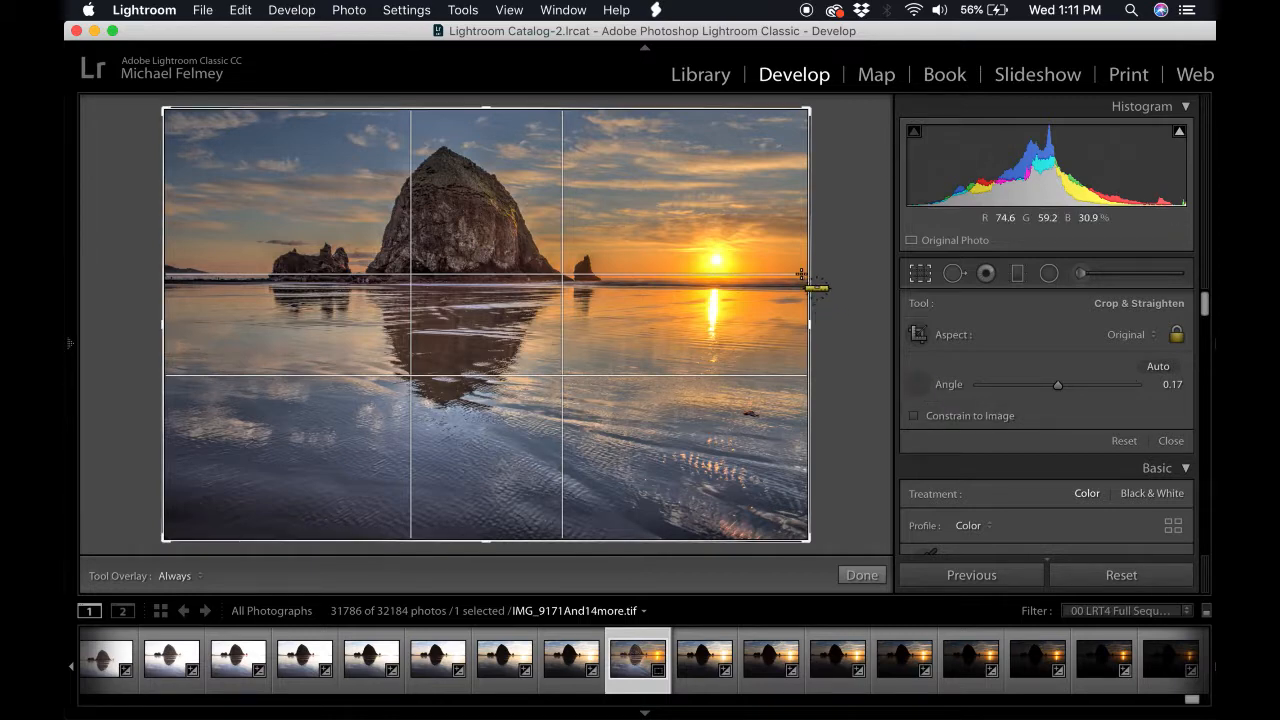
left_click_drag(807, 279, 189, 274)
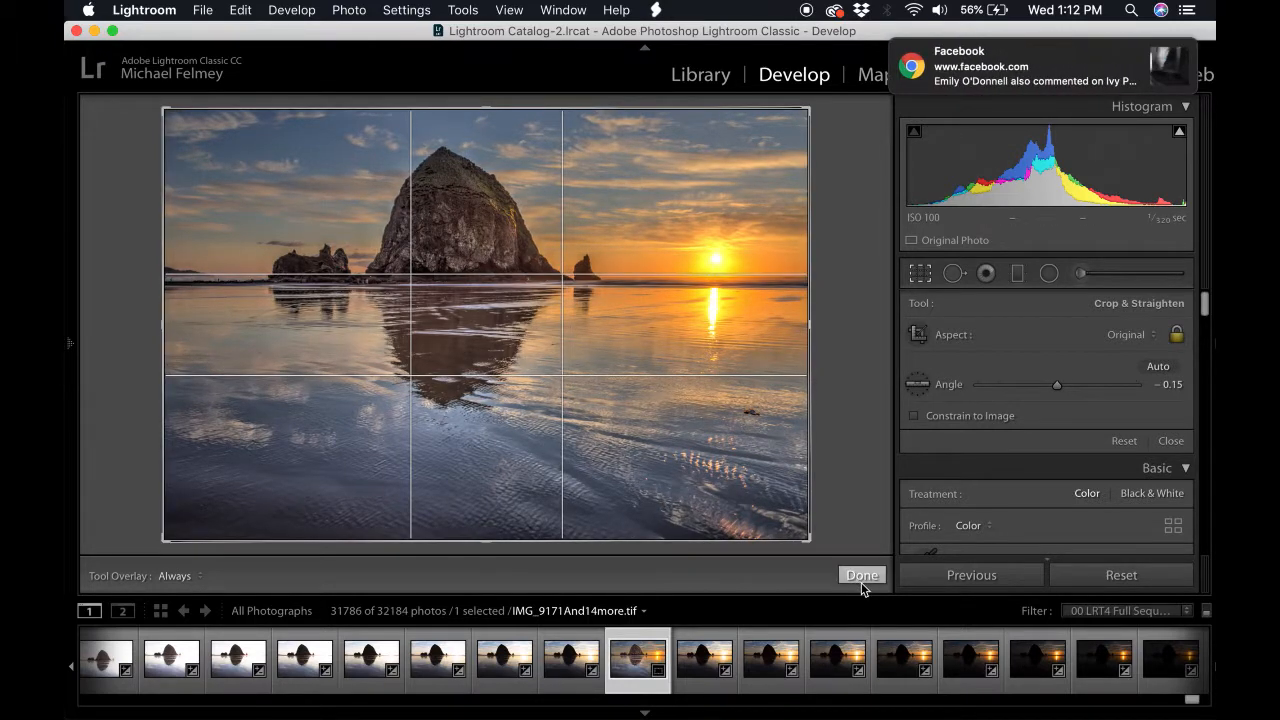
left_click(861, 576)
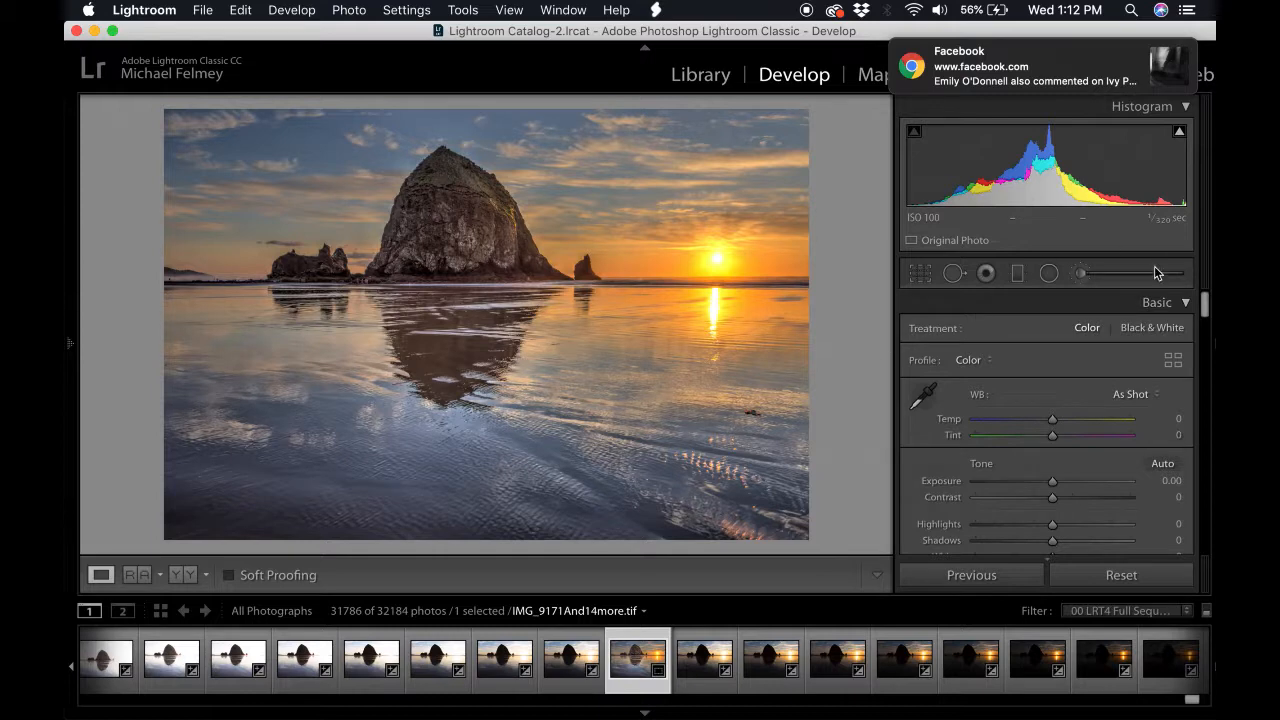
Reopen the crop and straighten settings and apply automatic straightening at an angle of 0.17
left_click(919, 280)
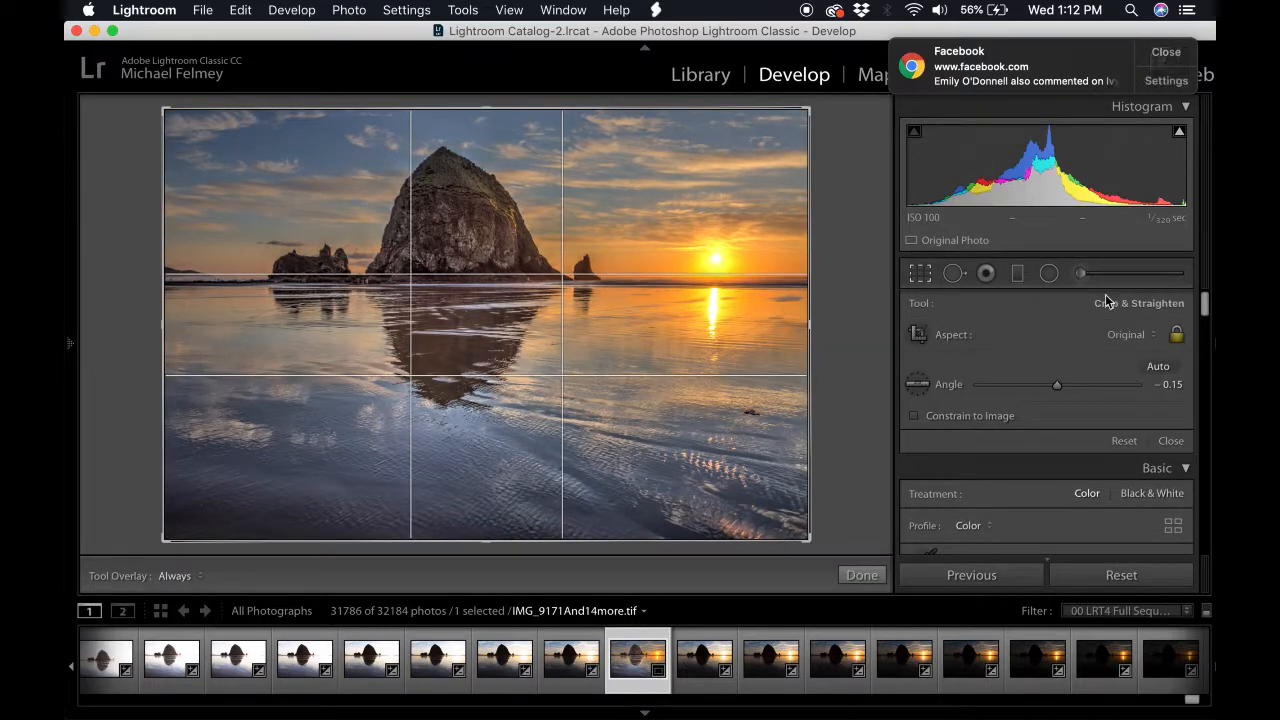
left_click(1167, 66)
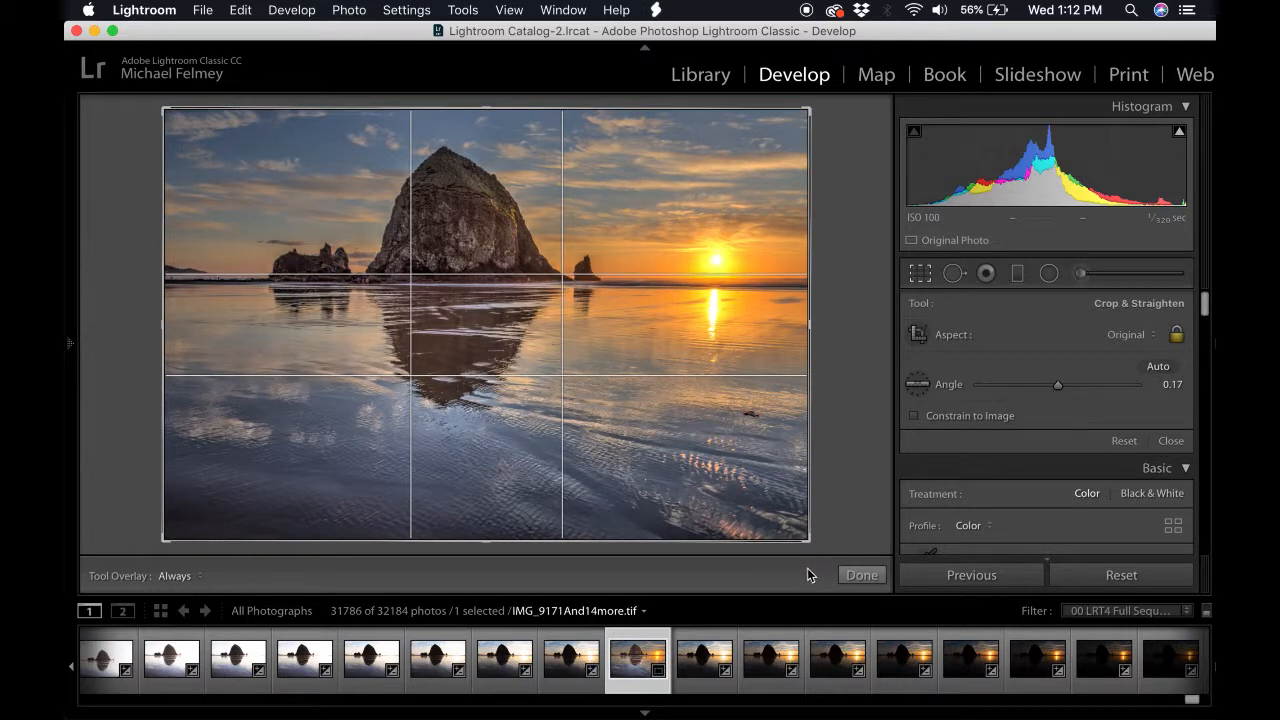
left_click(850, 577)
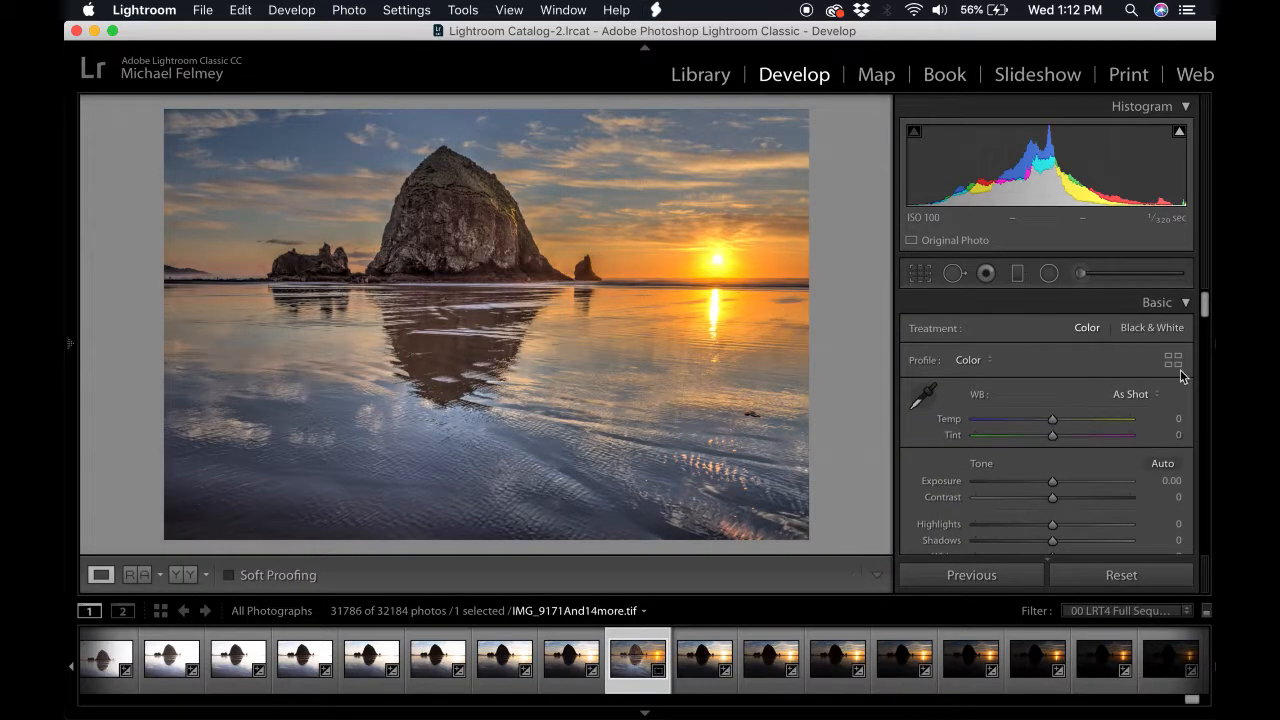
Unlock the crop's aspect ratio, trim the foreground along the bottom edge of the HDR photo, and apply the crop
left_click(917, 281)
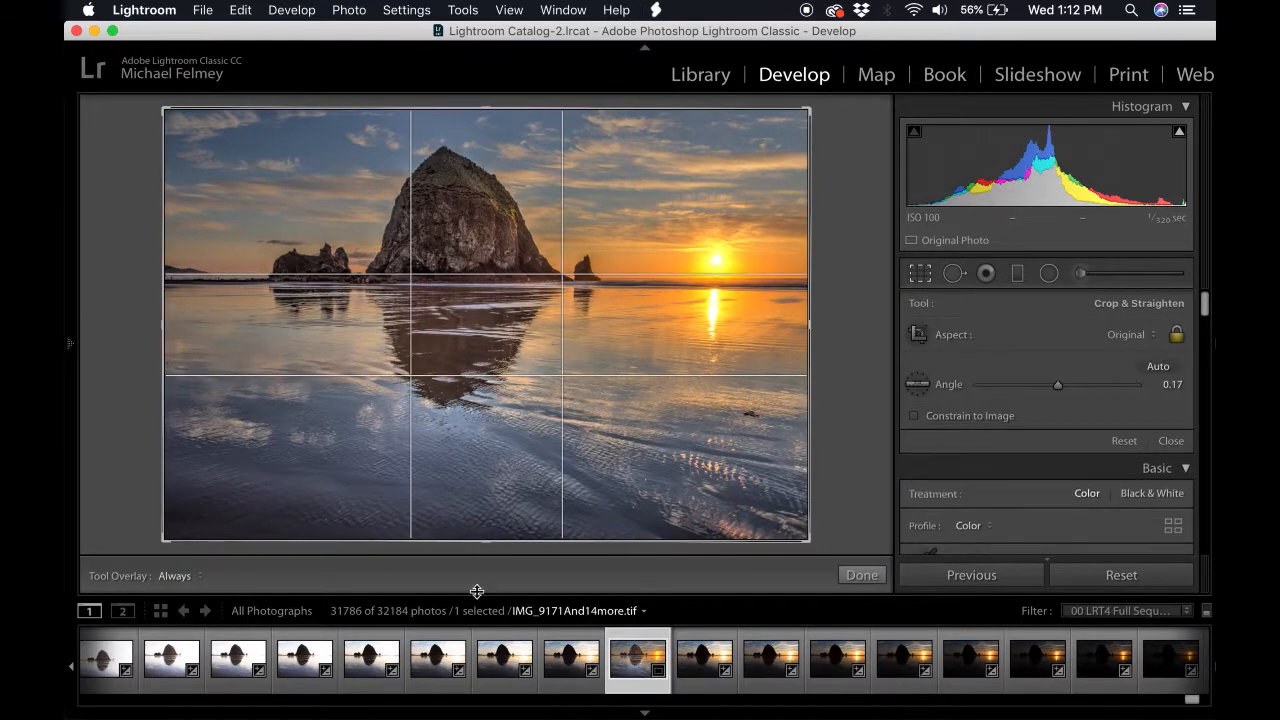
left_click_drag(486, 540, 466, 574)
left_click(1176, 334)
mouse_move(486, 540)
left_mouse_down()
mouse_move(483, 489)
mouse_move(474, 519)
left_mouse_up()
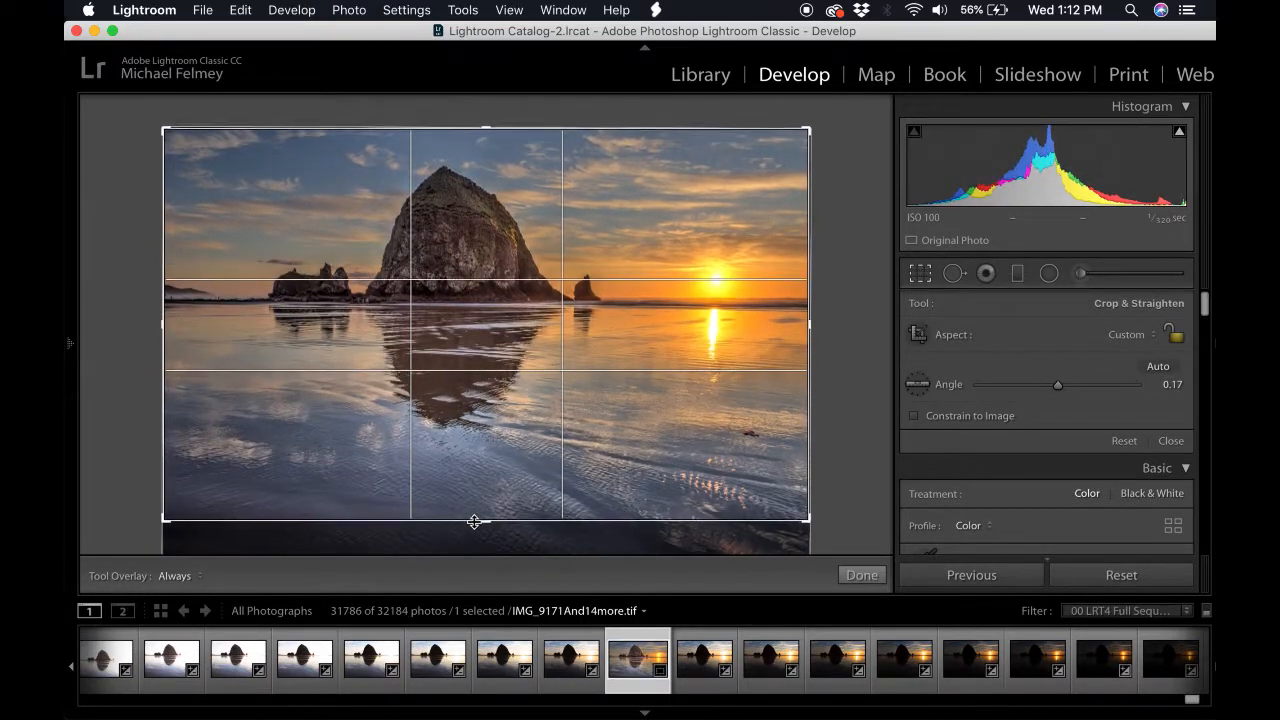
left_click(862, 576)
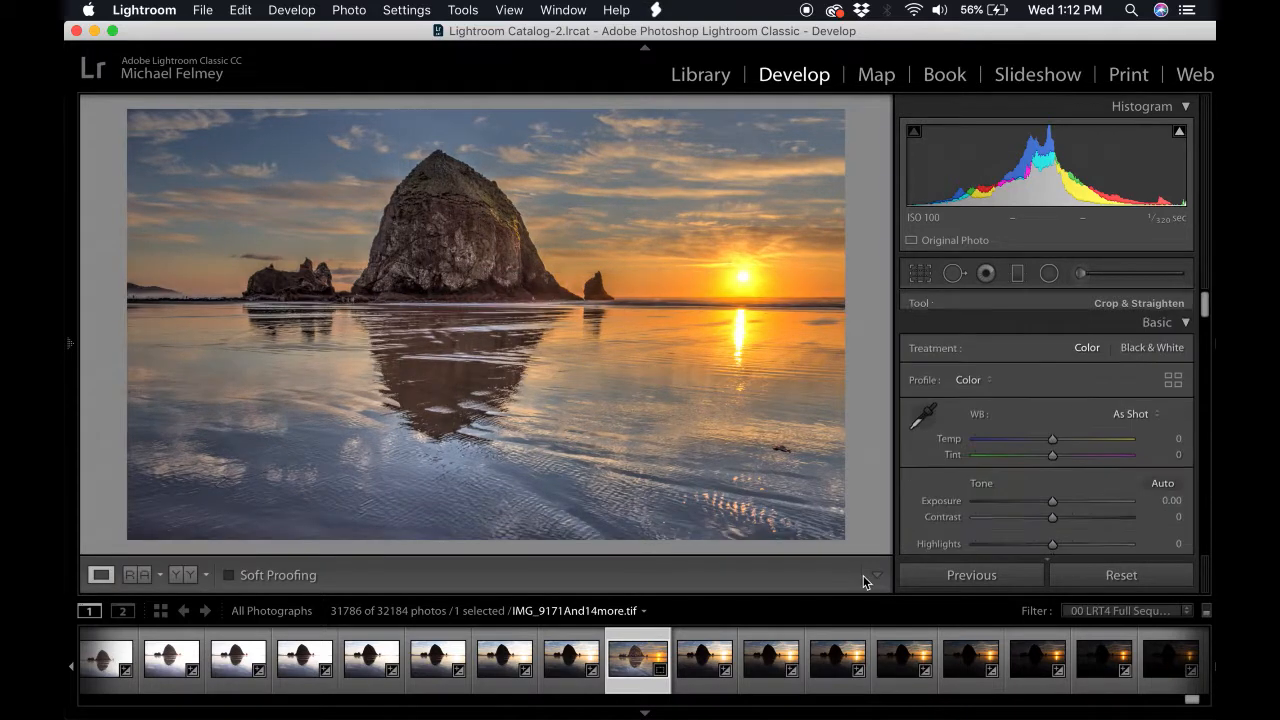
Set the HDR photo's Highlights to -100, Shadows to +71 and Blacks to +19
scroll(920, 400, "down", 3)
left_click(975, 437)
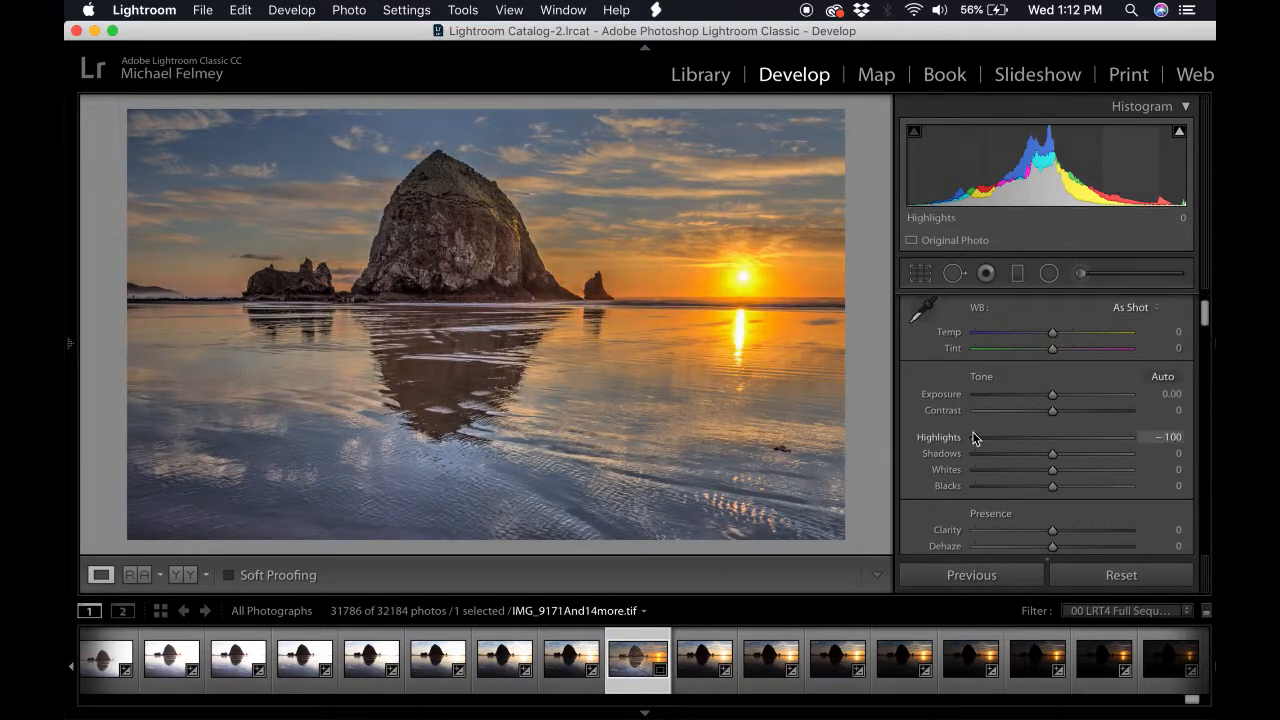
left_click_drag(1128, 459, 1107, 457)
left_click(1067, 486)
scroll(1067, 486, "down", 2)
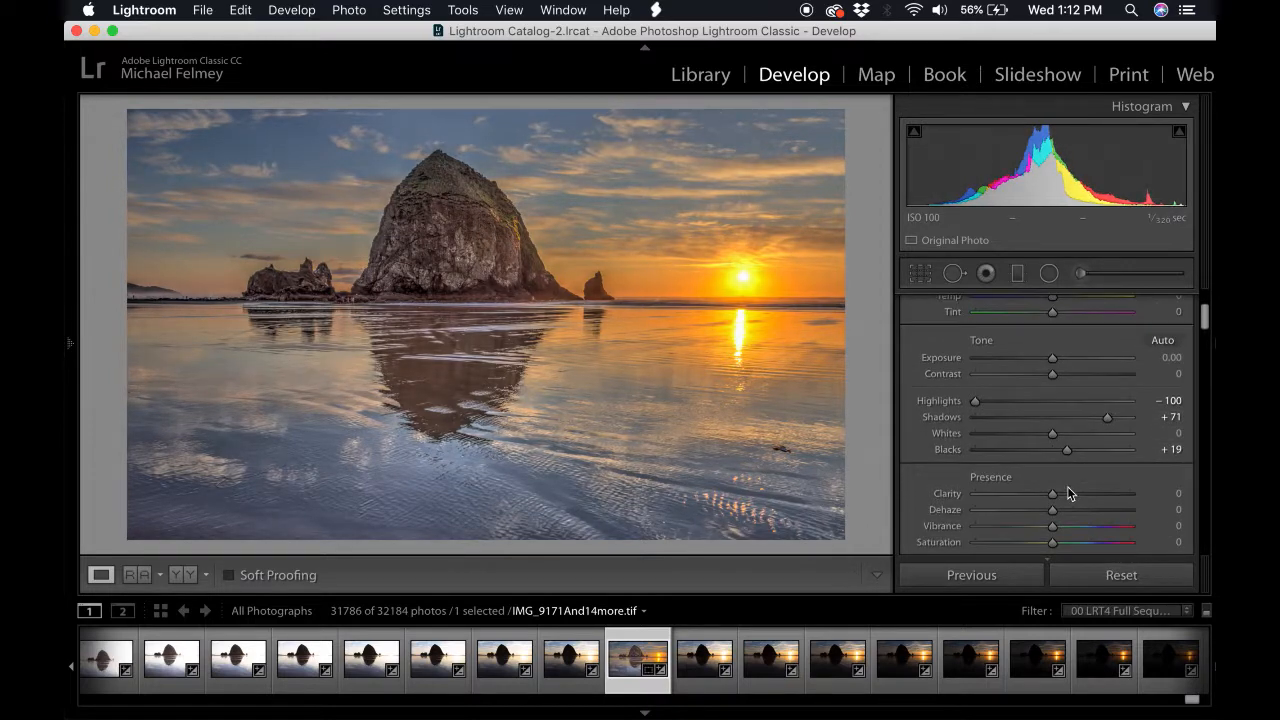
Set the Presence adjustments to Clarity +15, Dehaze +11, Vibrance -25 and Saturation -7
scroll(1048, 421, "down", 4)
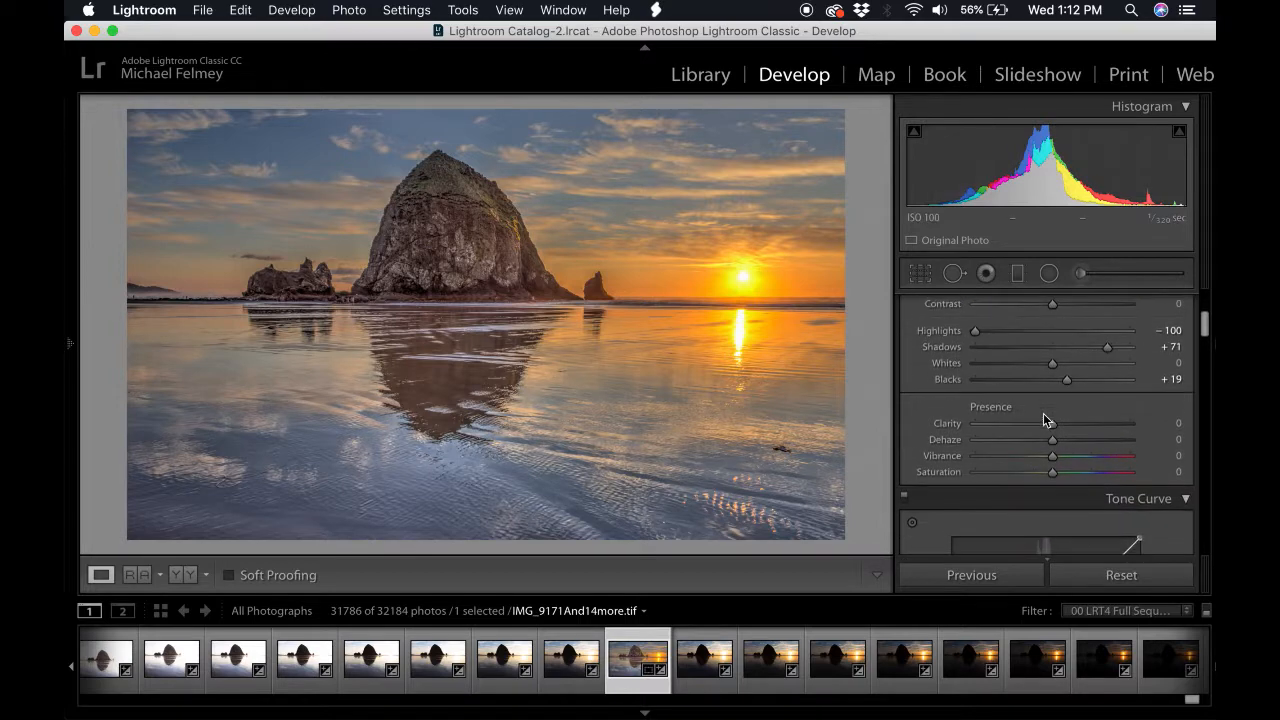
left_click(1063, 424)
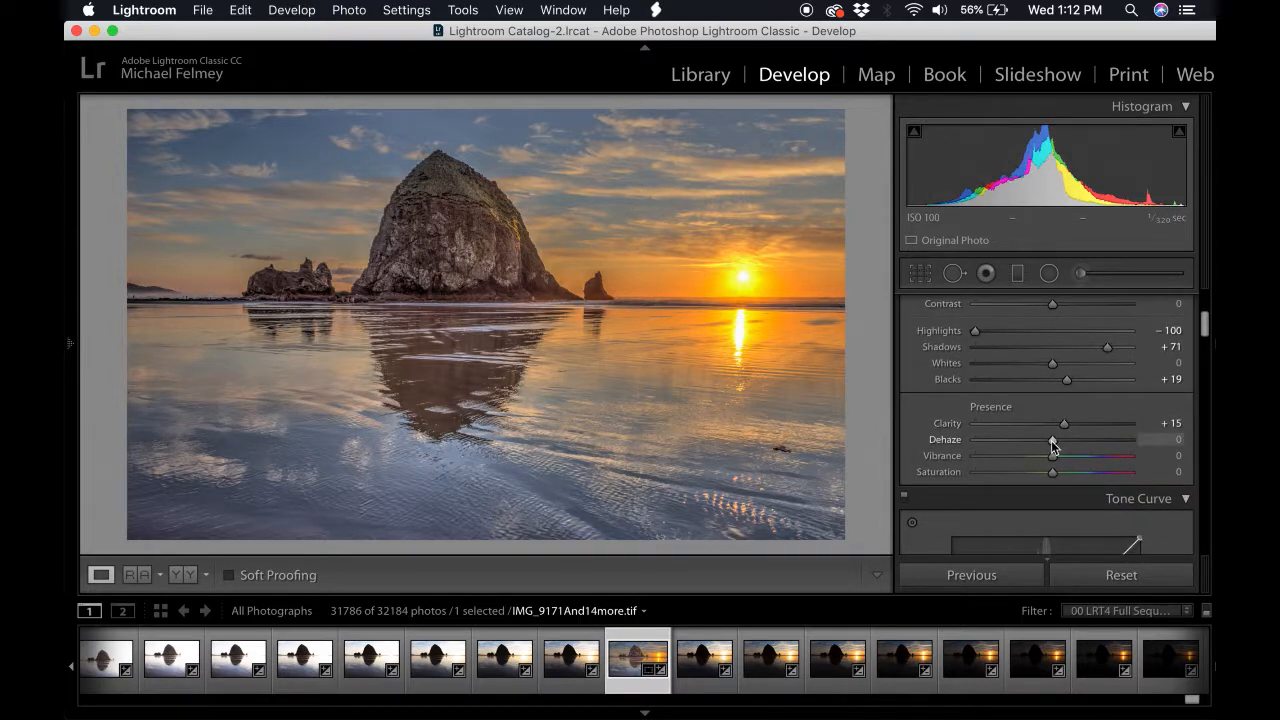
left_click(1061, 441)
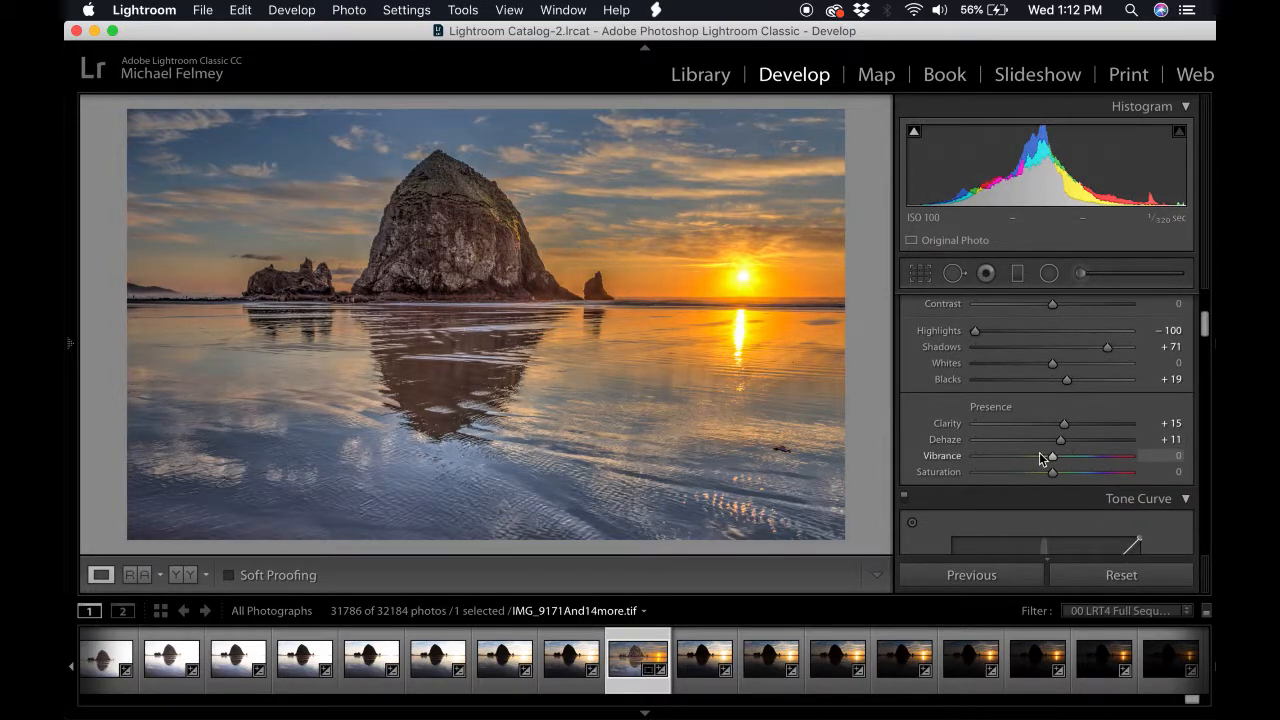
mouse_move(1050, 457)
left_mouse_down()
mouse_move(1020, 456)
mouse_move(1063, 474)
mouse_move(1025, 456)
mouse_move(1052, 478)
left_mouse_up()
left_click(1036, 472)
Shape the tone curve with a raised upper point, a shadow point at about 29.8 / 23.9 %, and a lifted black endpoint
scroll(1040, 337, "up", 3)
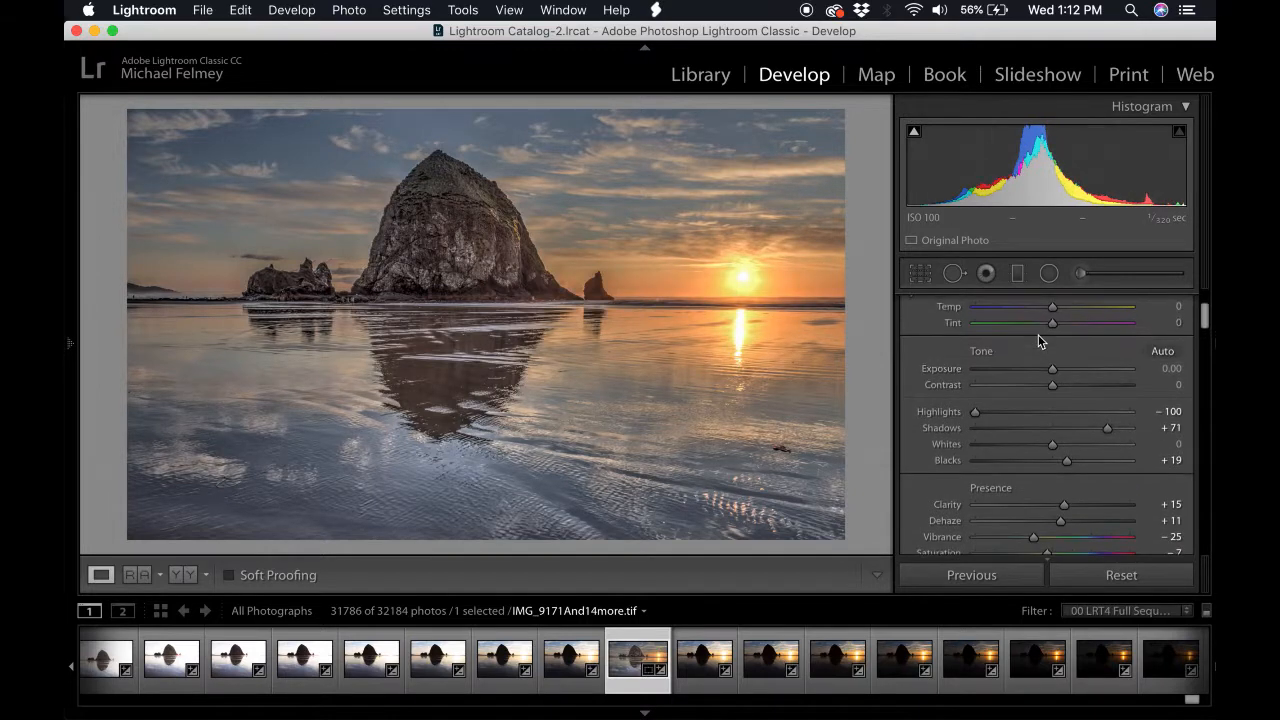
left_click_drag(1055, 429, 1082, 398)
scroll(1058, 430, "down", 5)
scroll(1058, 430, "down", 1)
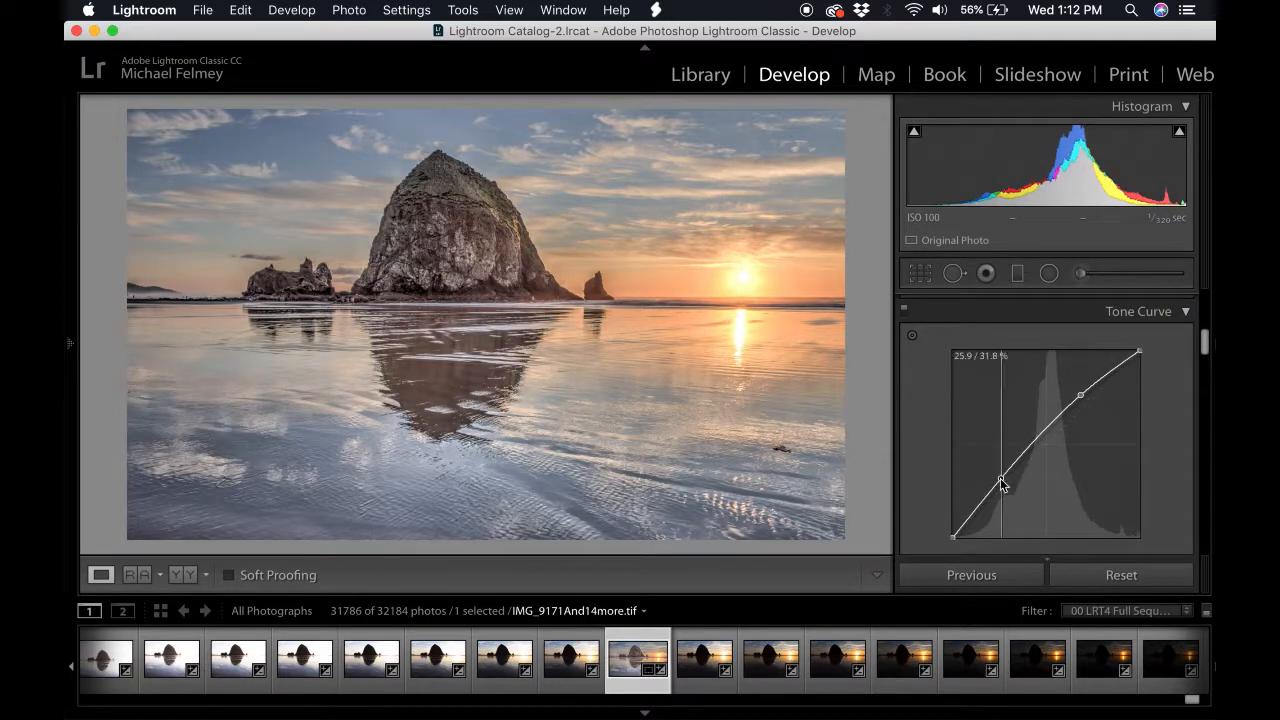
left_click_drag(1000, 486, 1008, 493)
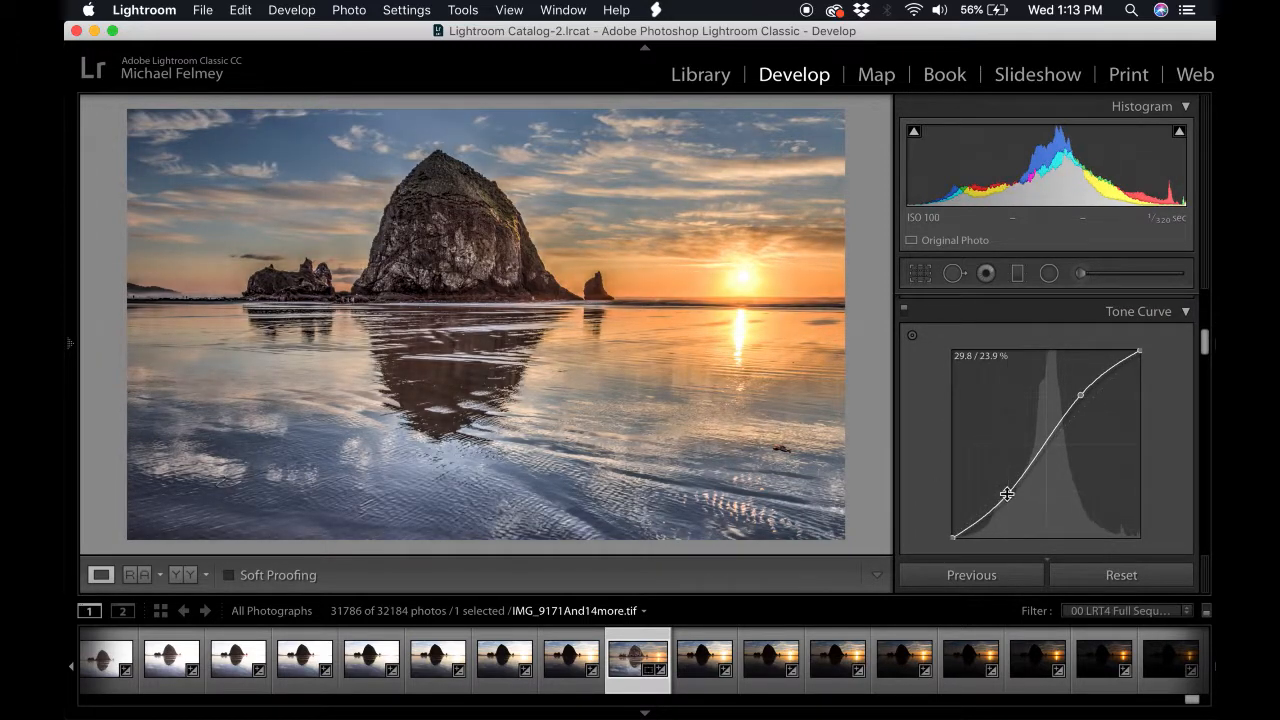
left_click_drag(953, 537, 953, 511)
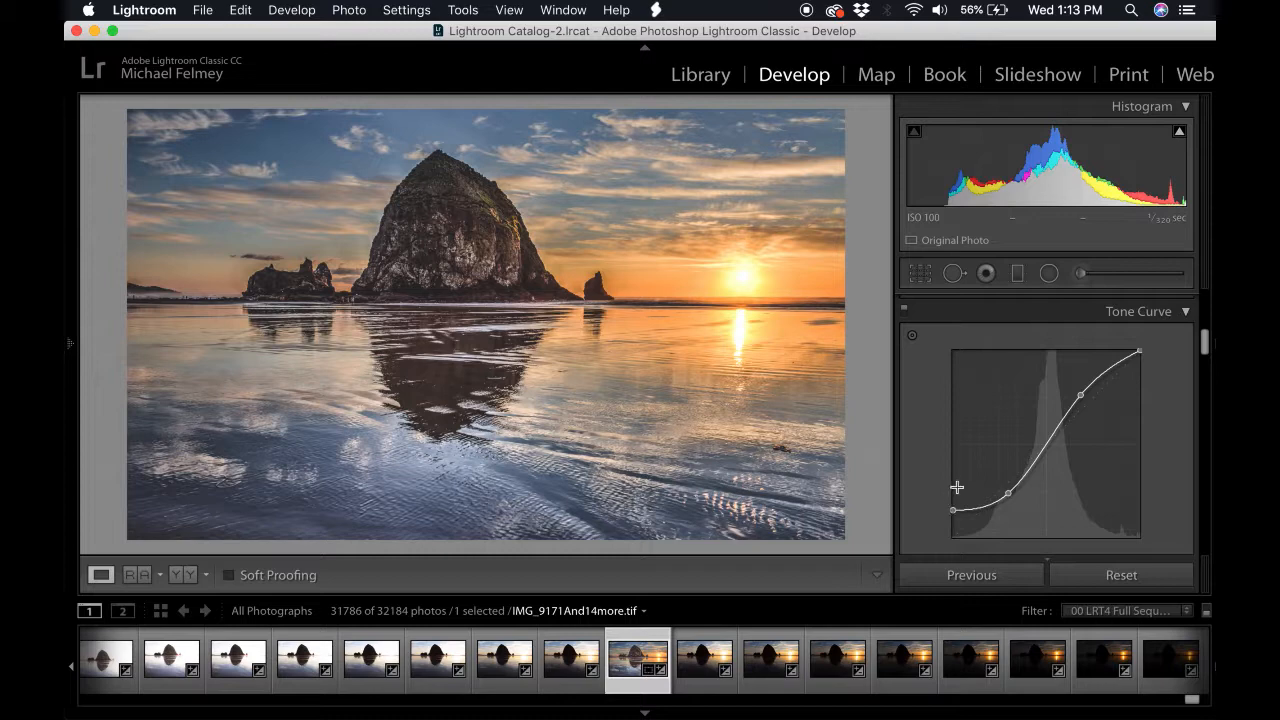
Set the Luminance noise reduction of the HDR photo to 24
scroll(1090, 398, "down", 10)
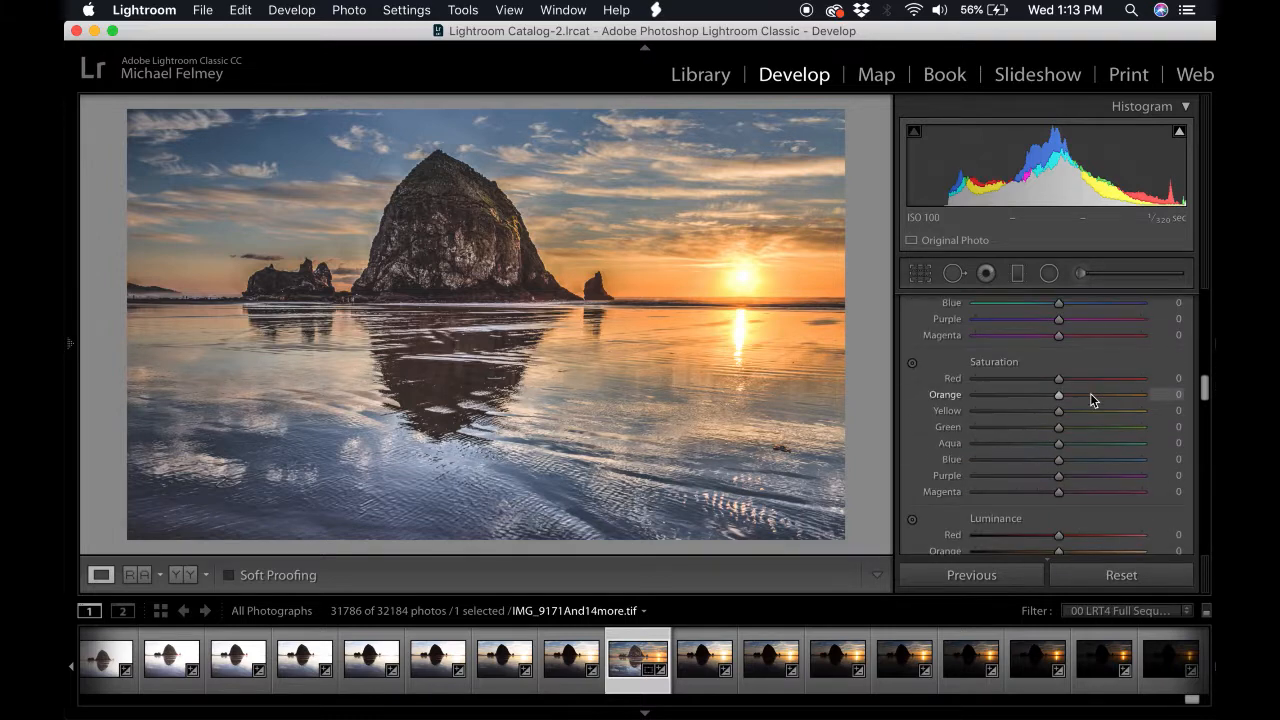
scroll(1091, 396, "down", 12)
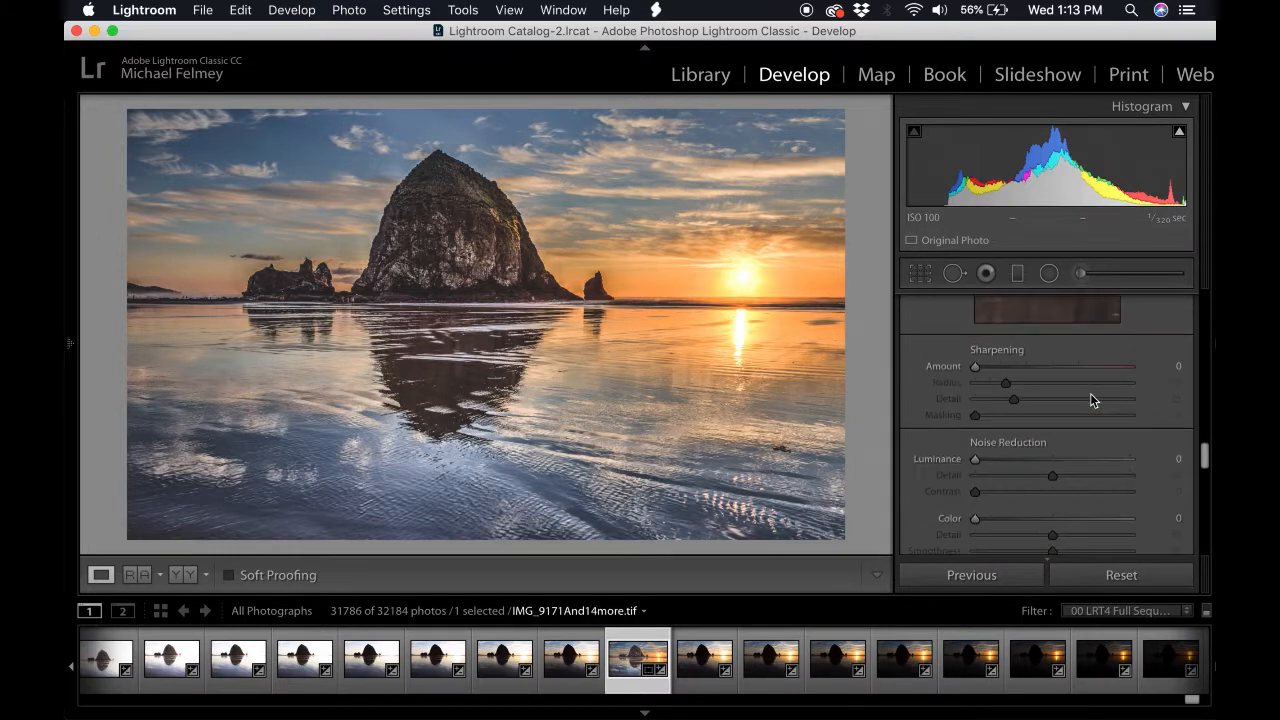
scroll(1090, 398, "up", 5)
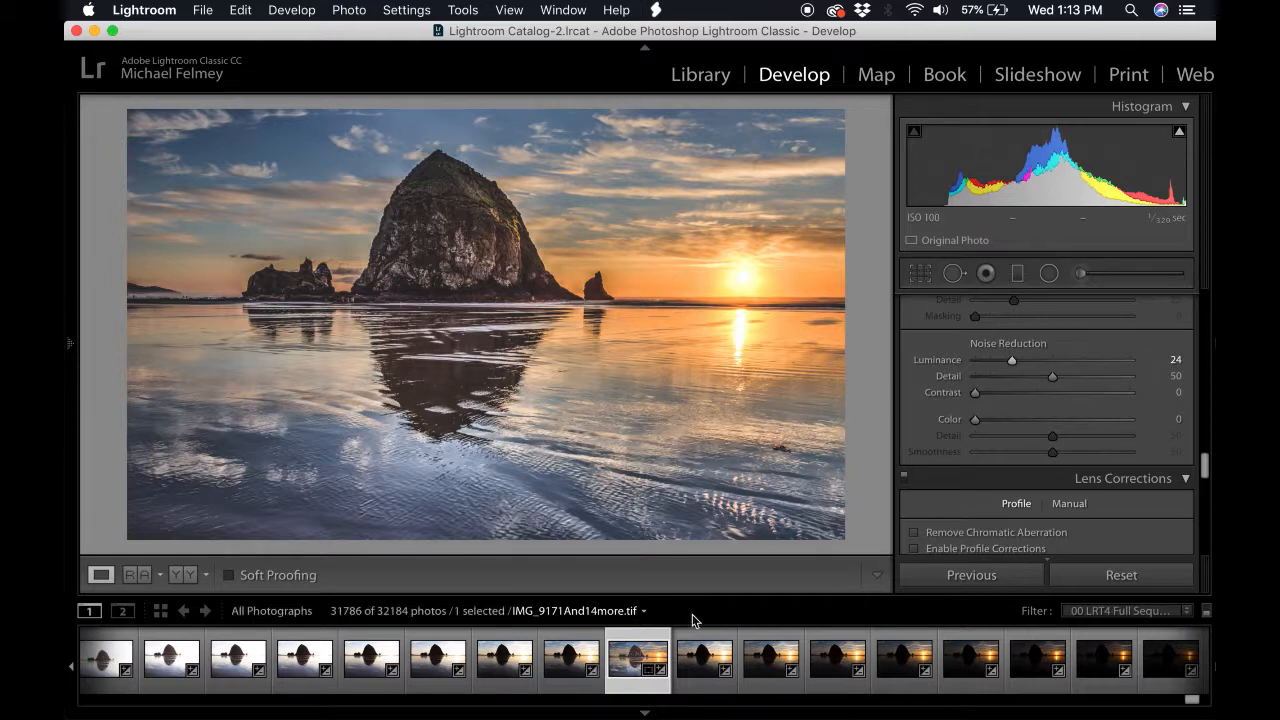
View the bracketed exposure IMG_9178.CR2 for comparison and reselect the edited HDR image IMG_9171And14more.tif
left_click(572, 665)
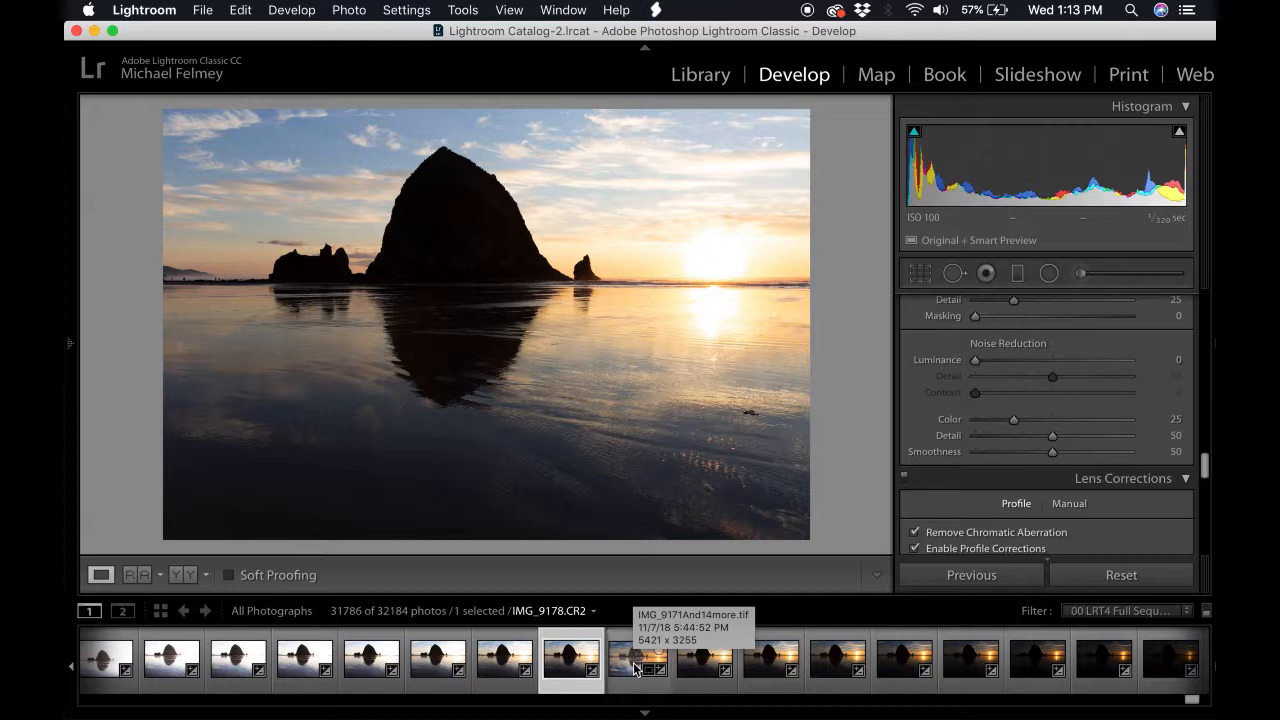
left_click(636, 668)
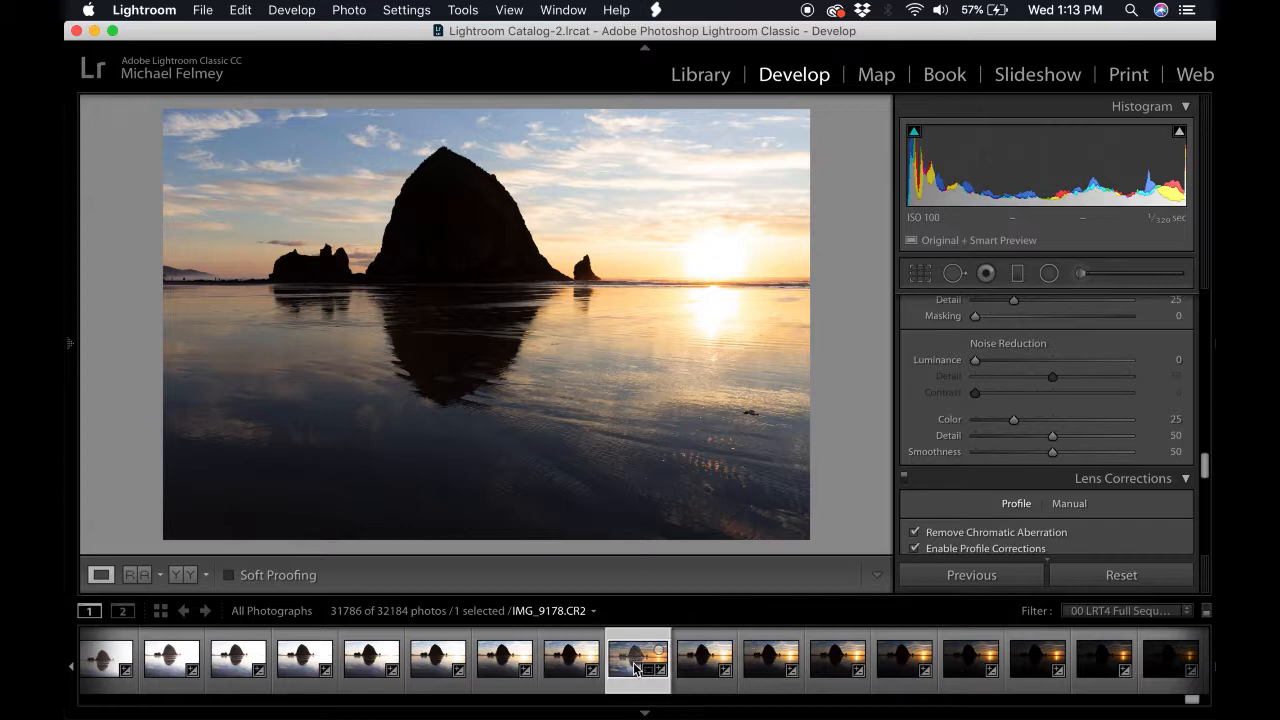